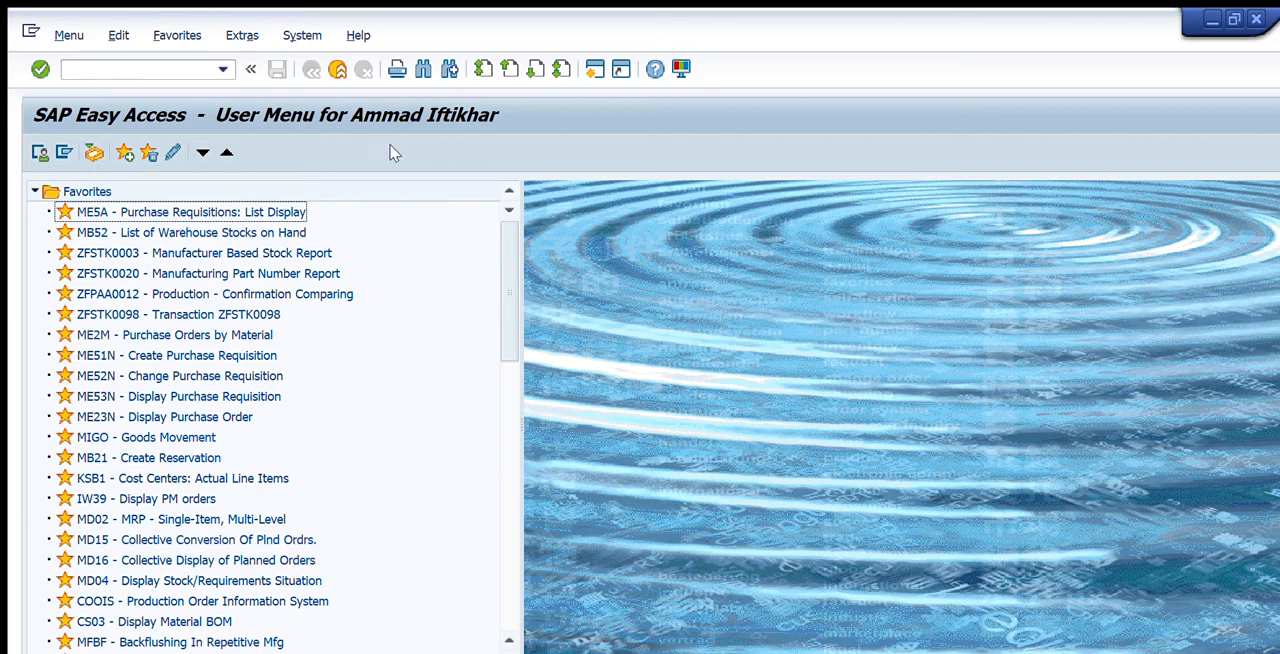
Run transaction IW29 to list the notifications of type M2 for functional location PRD00098
click(154, 68)
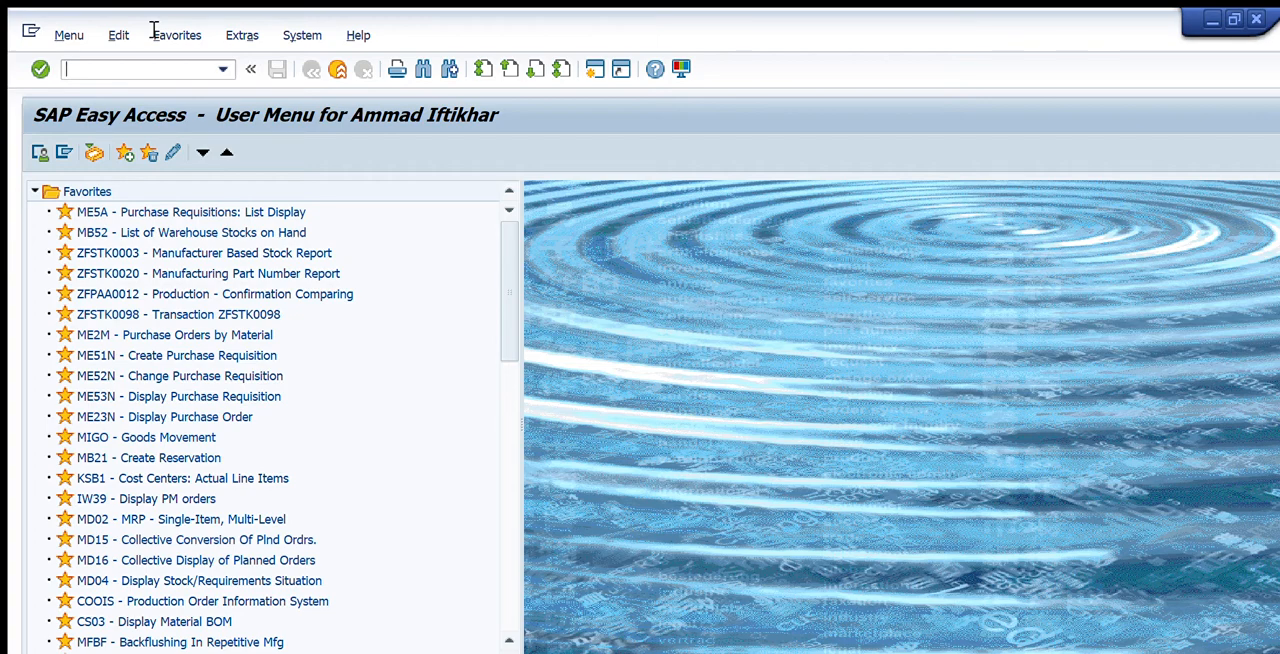
text(iw29)
key(Return)
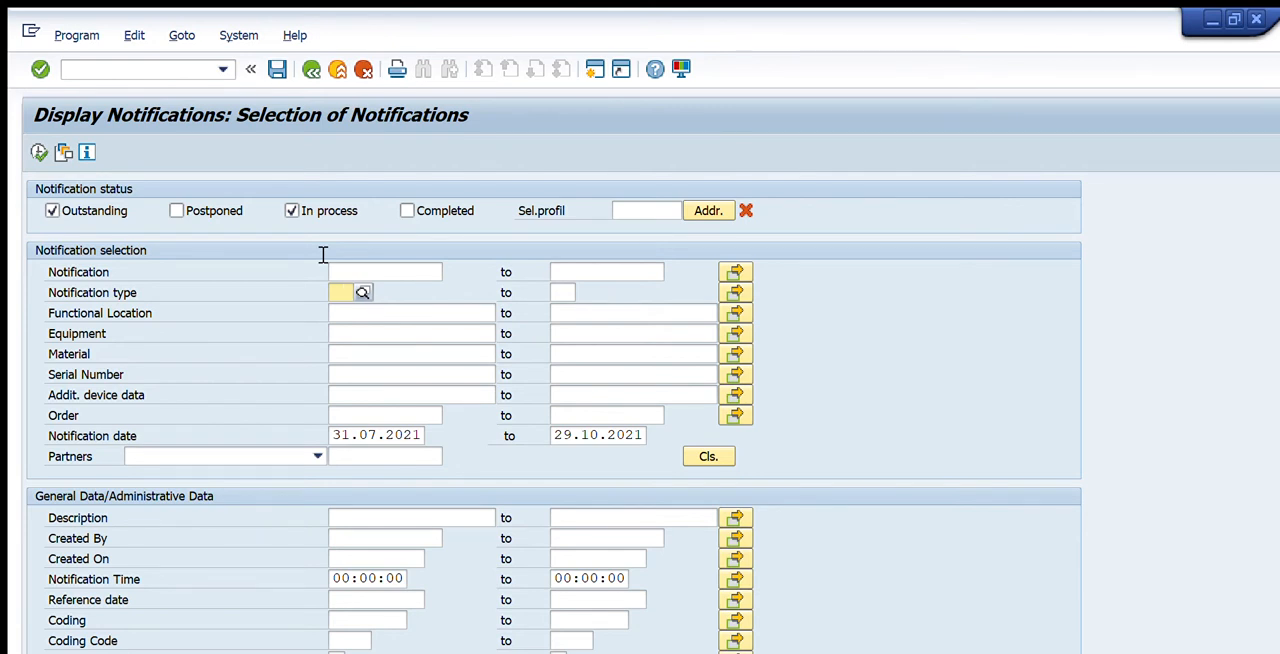
text(M2)
key(Tab)
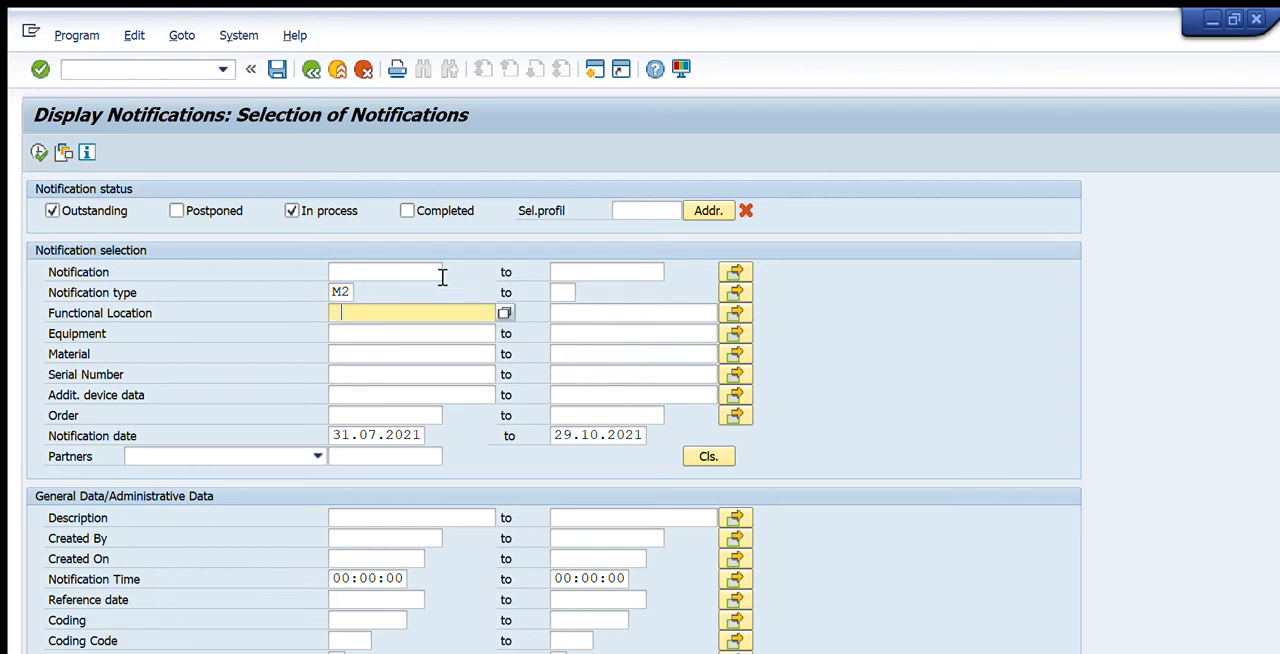
text(PRD00098)
click(39, 152)
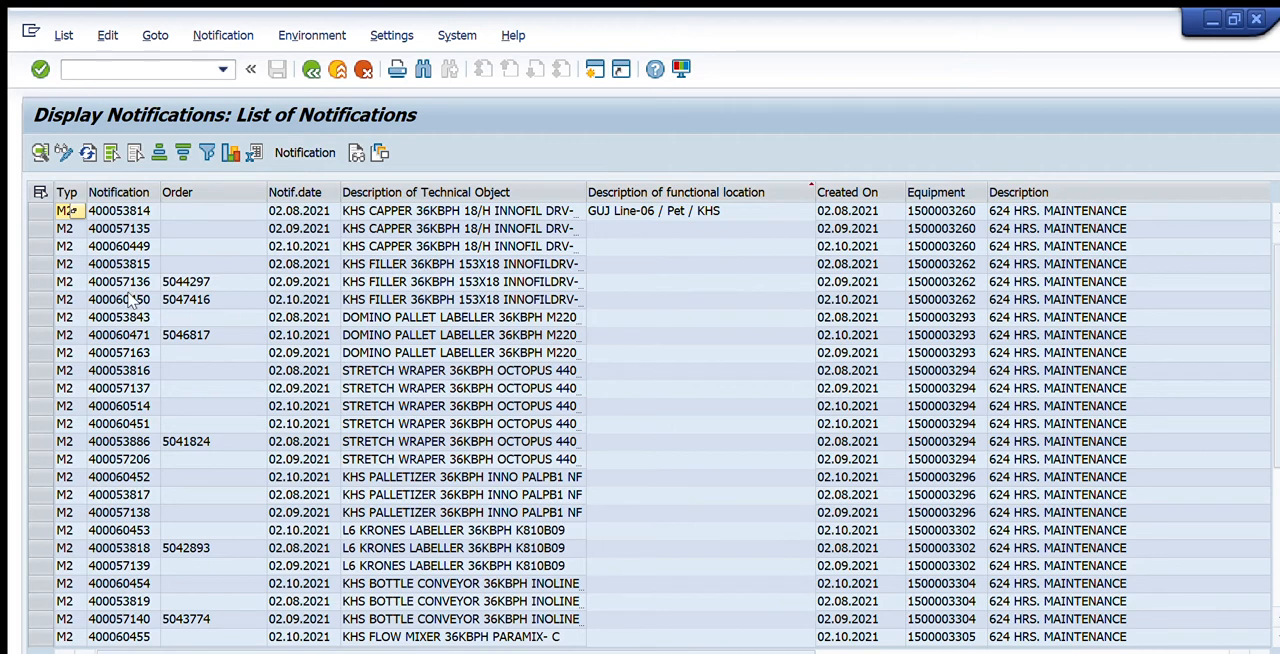
Look through the notification list for the KHS Blow Mould entries, checking their dates and technical object descriptions
click(126, 335)
key(Down)
key(Right)
key(Right)
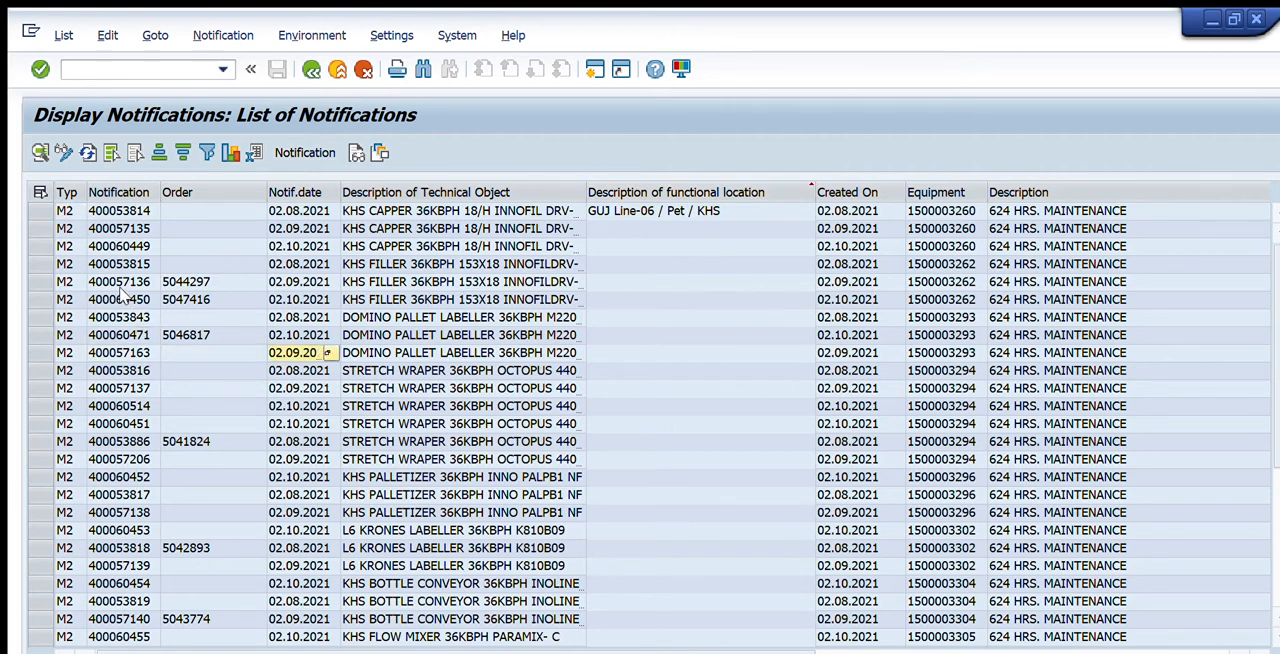
key(Right)
key(Right)
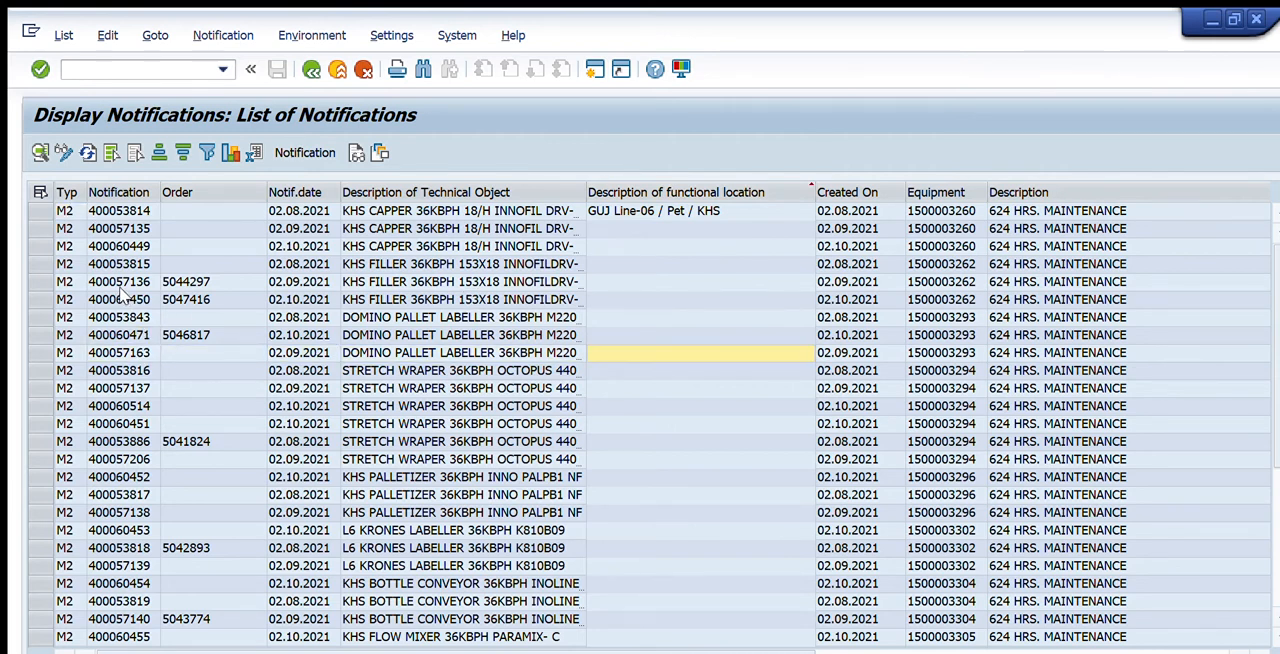
scroll(122, 291, down, 5)
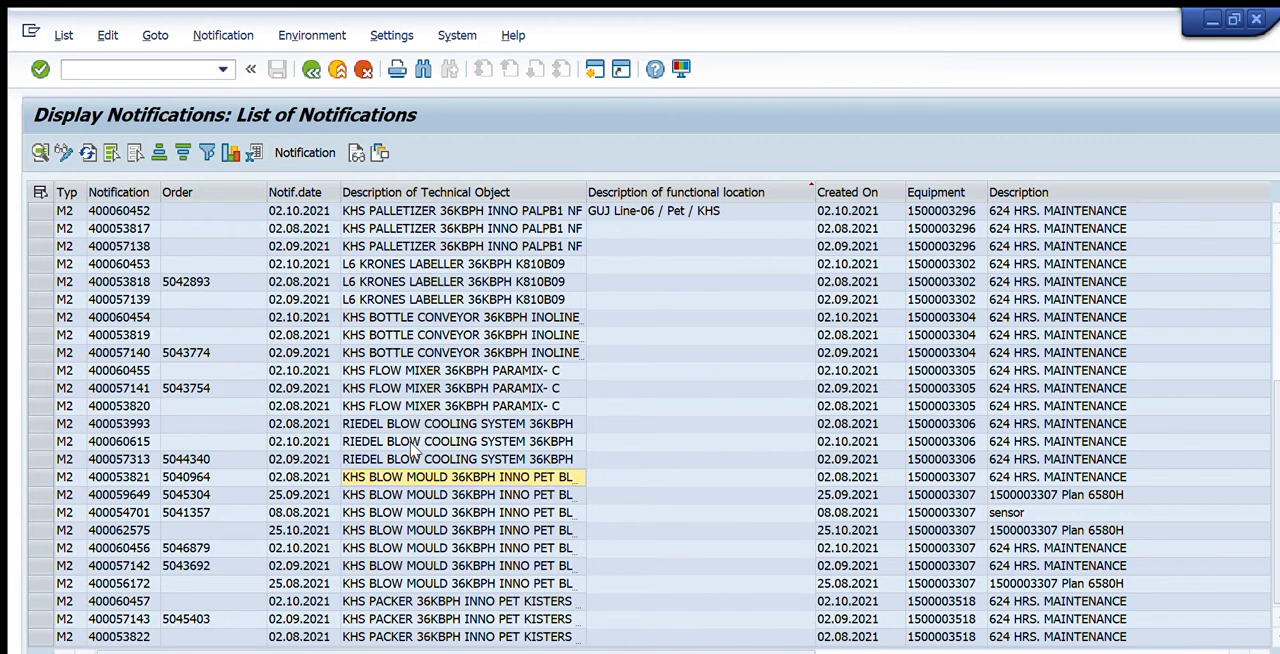
key(Down)
key(Down)
key(Down)
key(Down)
key(Down)
key(Down)
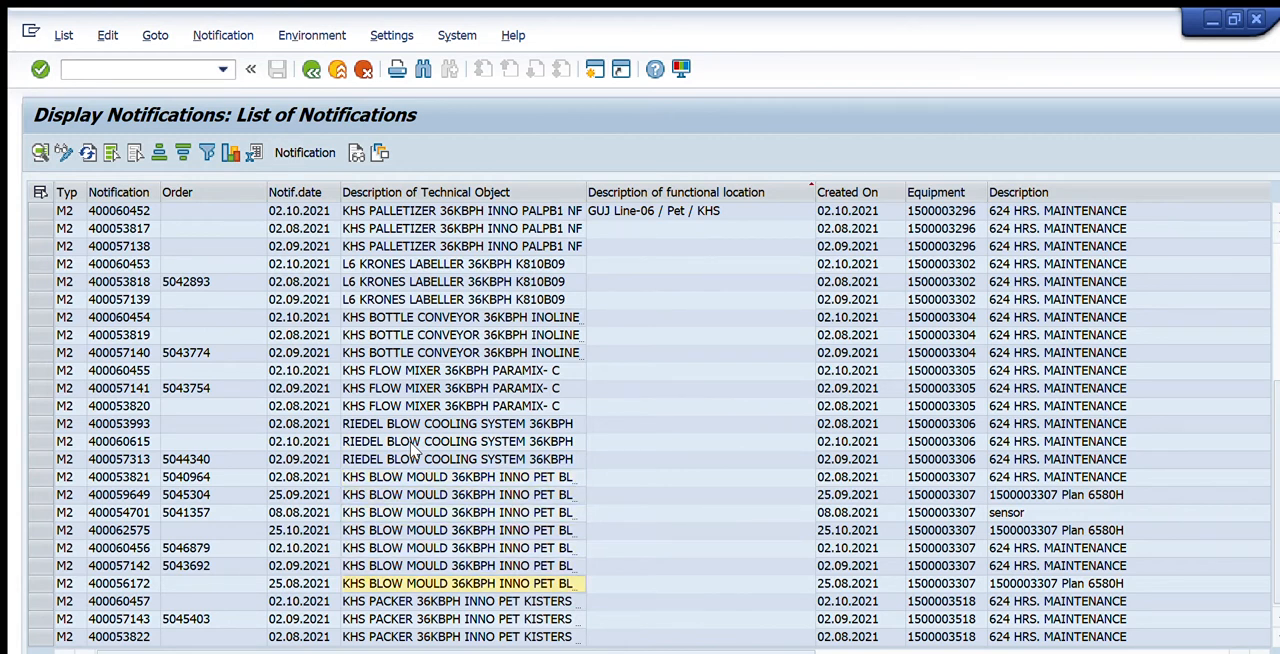
key(Up)
key(Up)
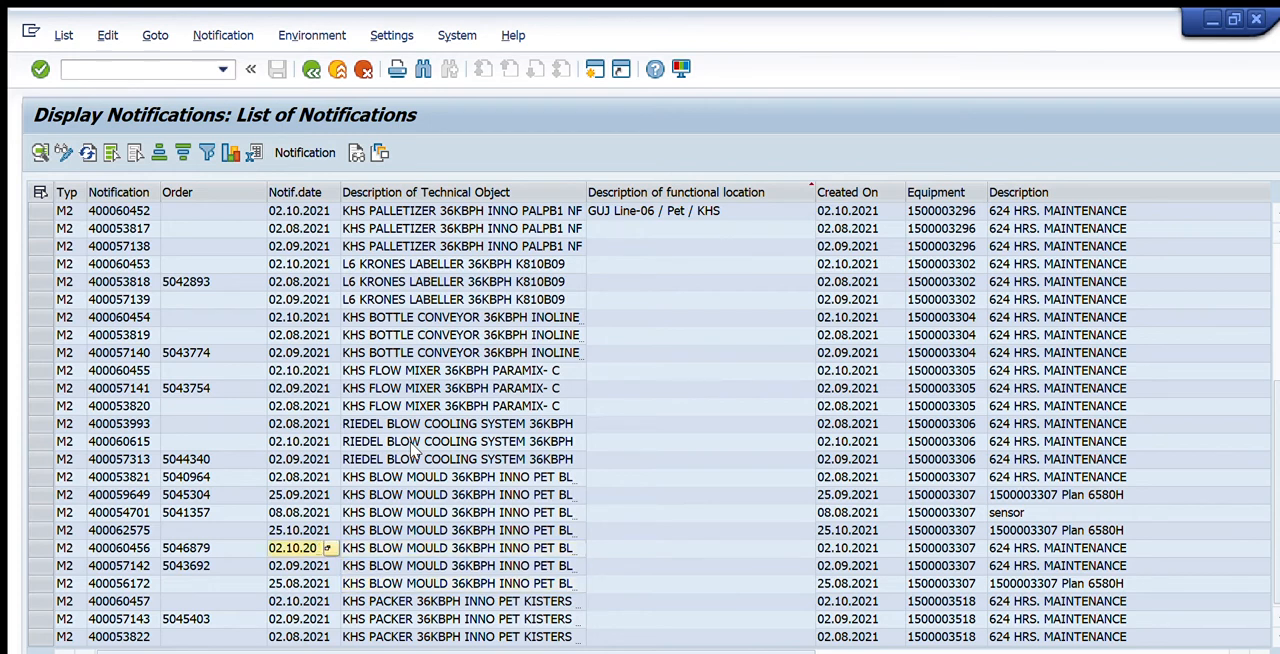
Switch the notification list to change mode and open the order of the KHS Blow Mould 624 HRS. MAINTENANCE notification dated 02.10.2021
key(Left)
key(Left)
key(Left)
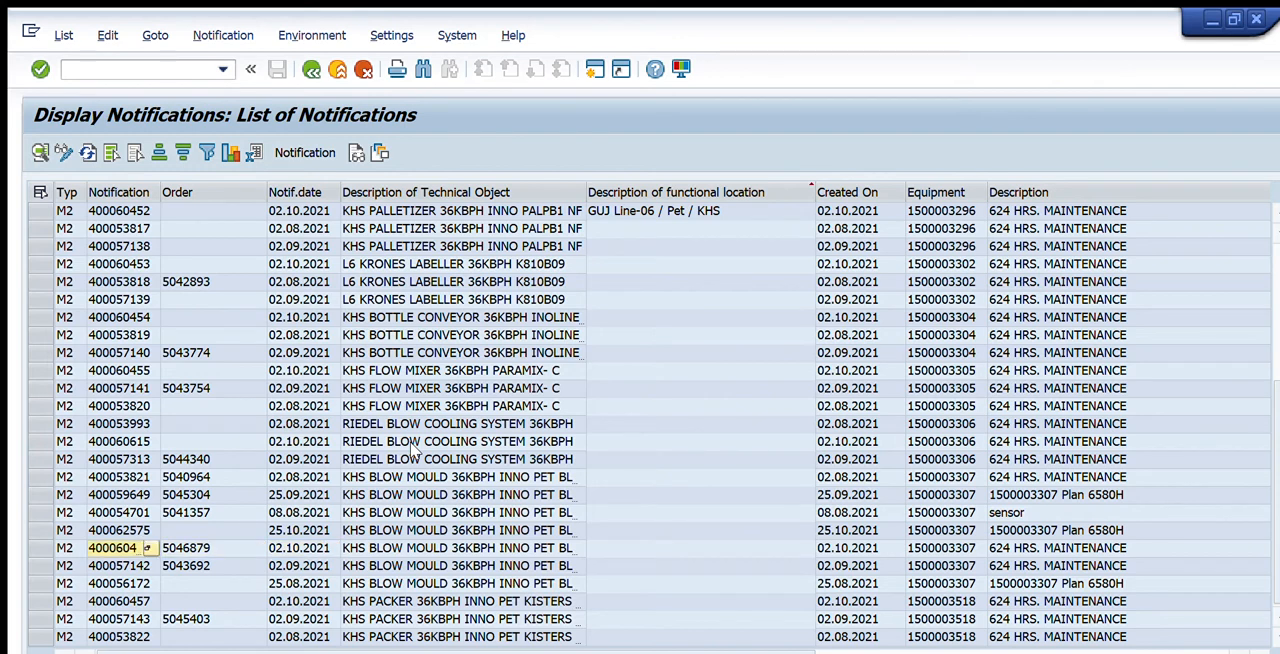
click(40, 548)
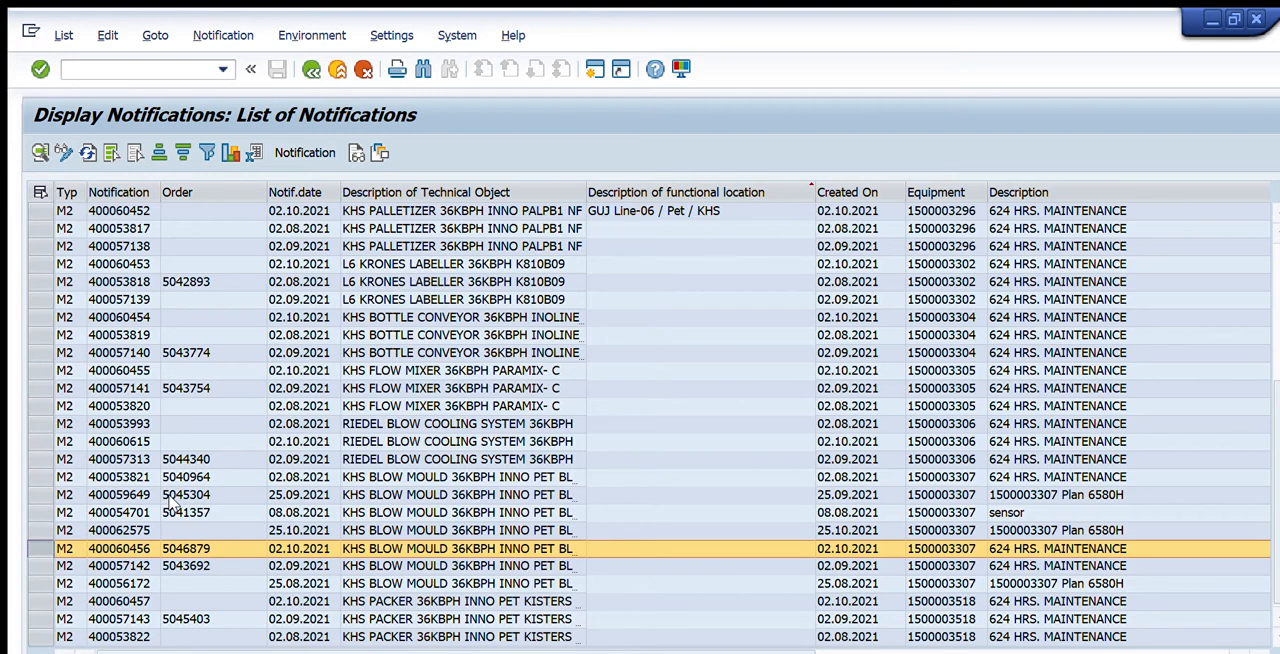
click(63, 152)
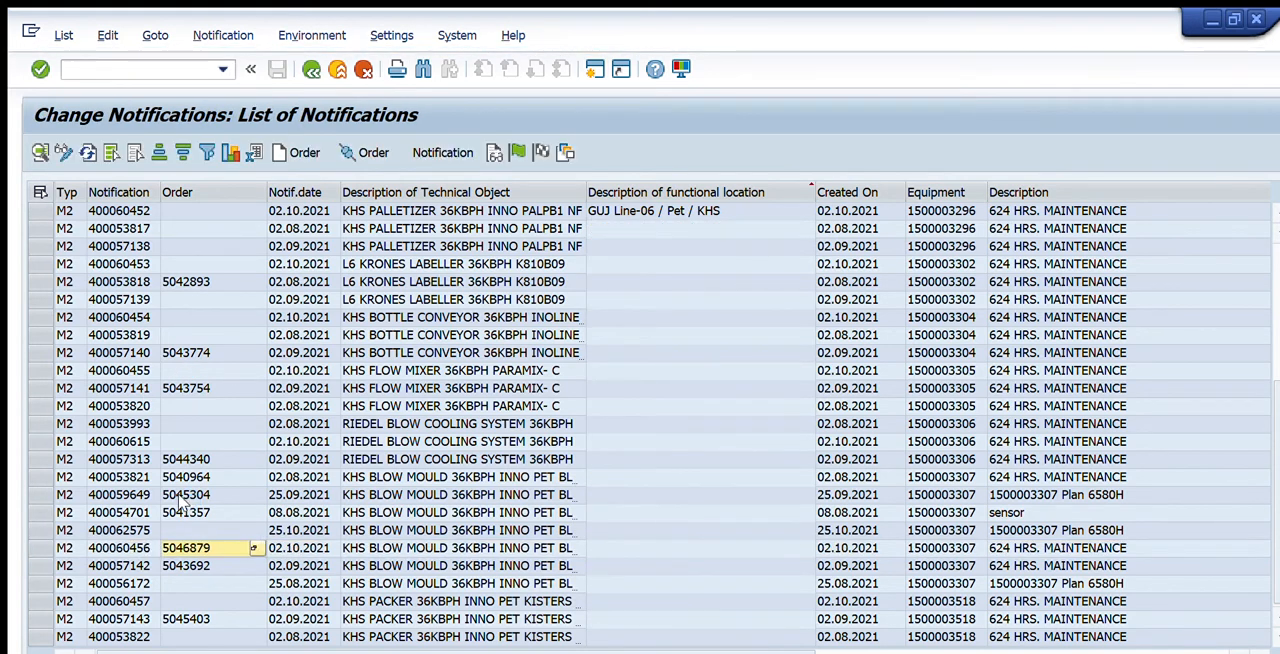
key(F2)
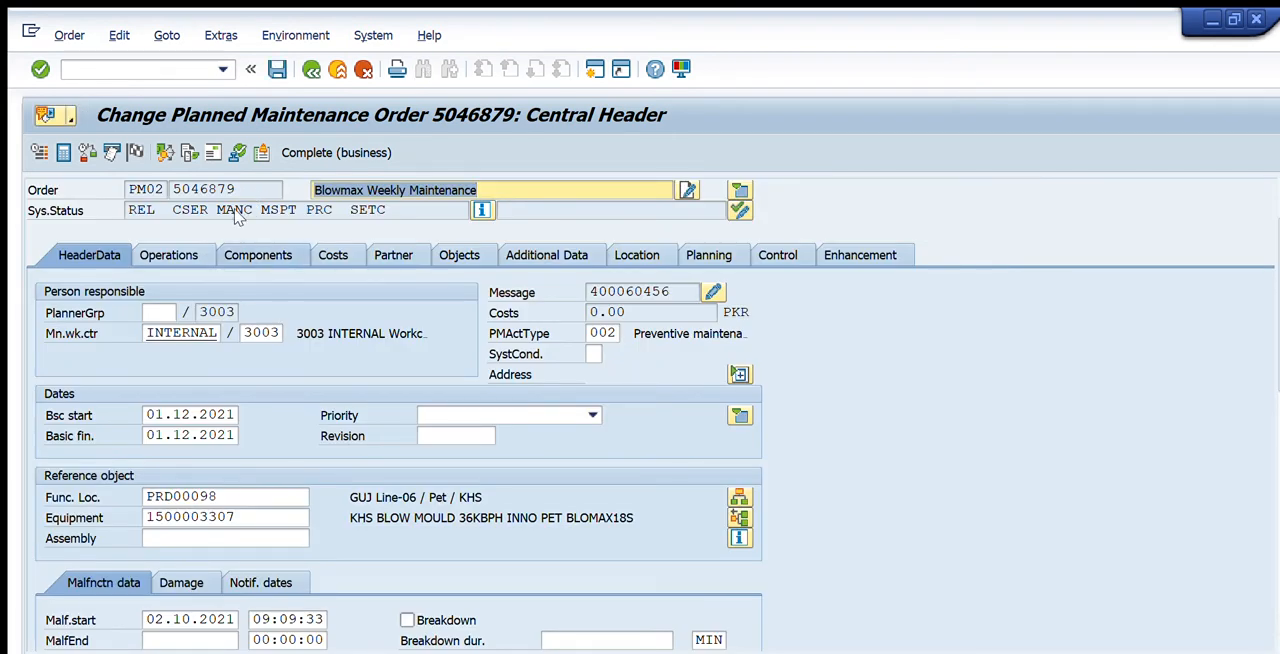
Add component 600-066-473 to the order as item 0120 with quantity 20, item category L and activity 30
click(258, 255)
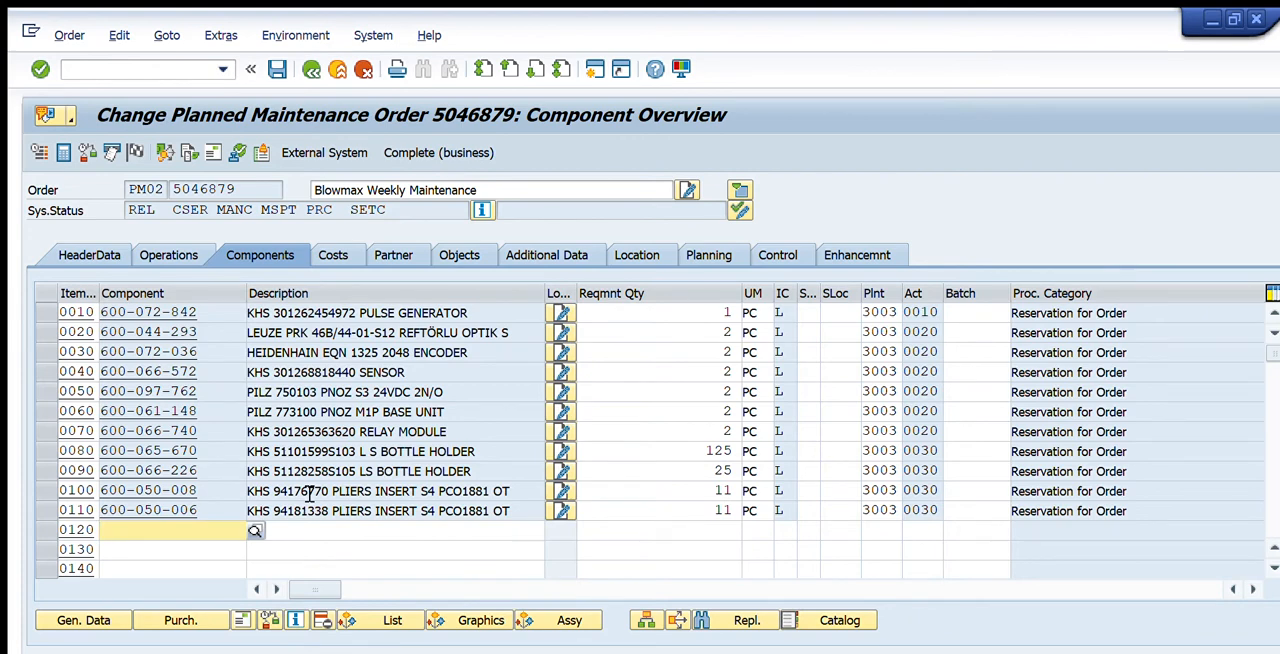
click(310, 492)
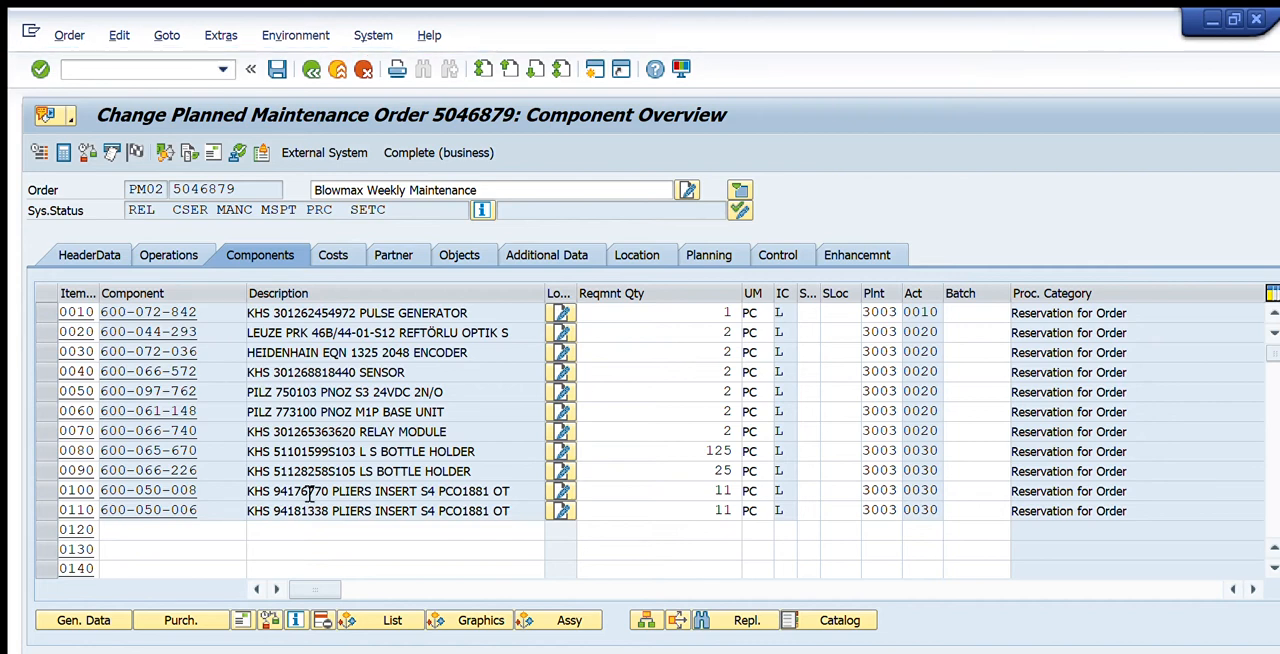
text(600-066-473)
key(Tab)
key(Tab)
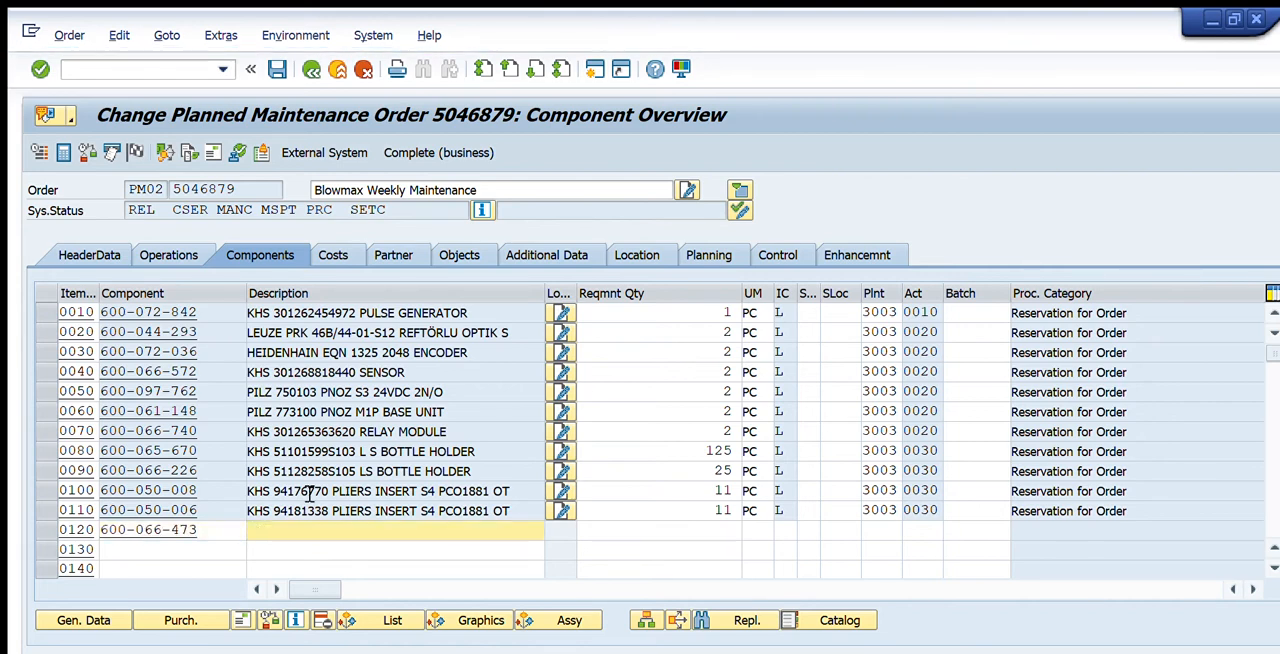
text(20)
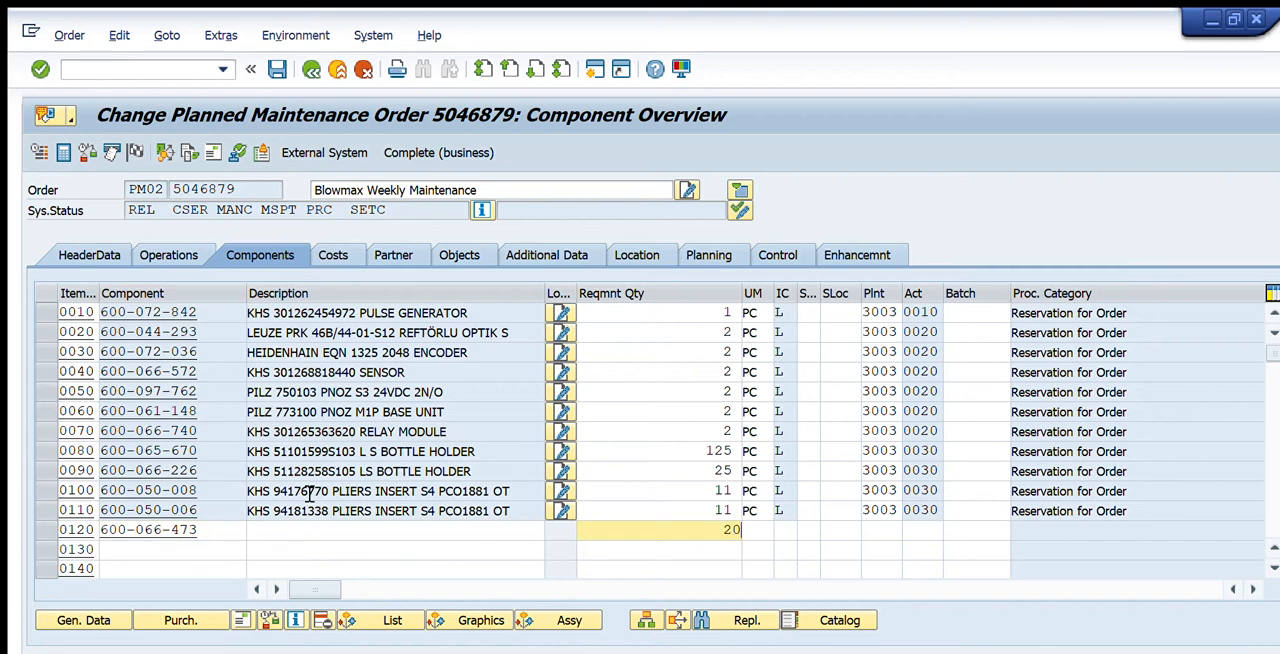
key(Tab)
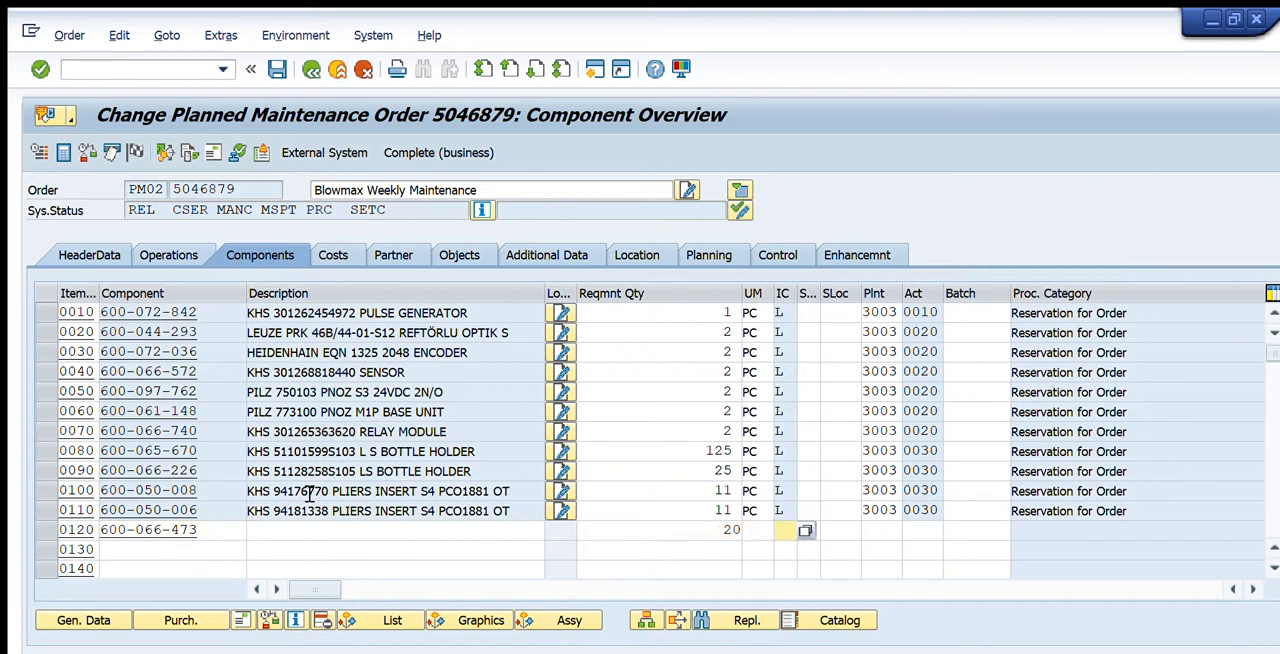
text(L)
key(Tab)
key(Tab)
key(Tab)
key(Tab)
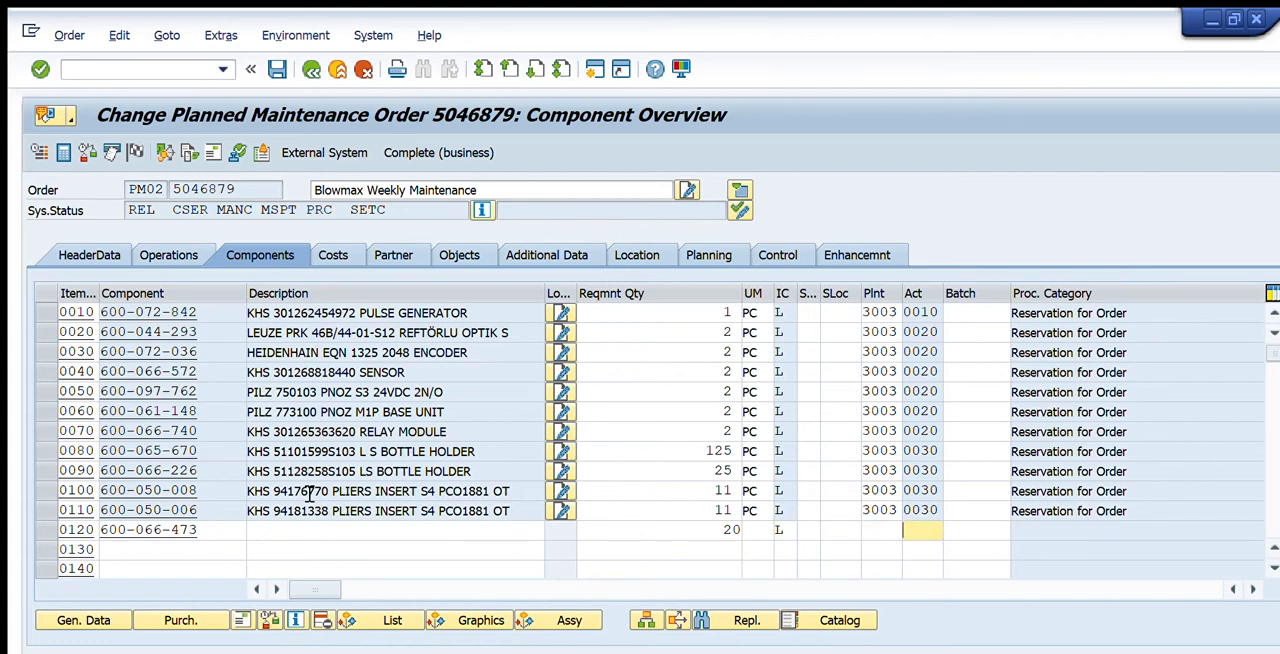
text(30)
key(Return)
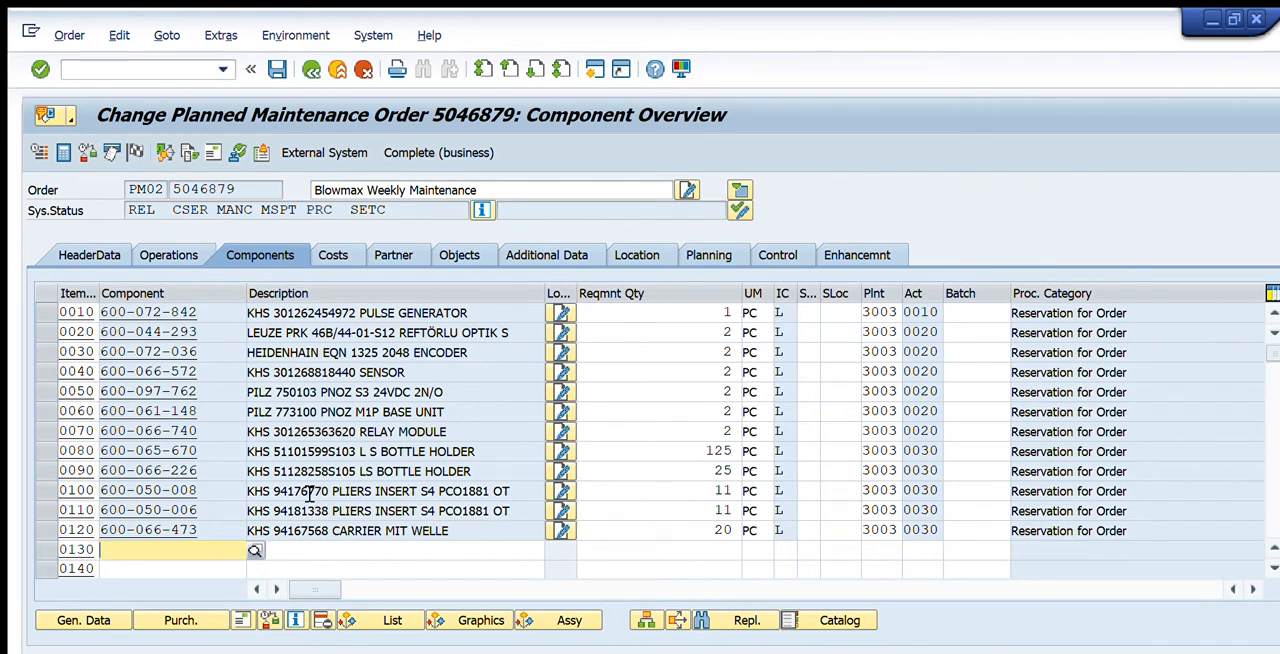
Save the maintenance order with the added component 600-066-473 and return to the SAP Easy Access menu
click(46, 530)
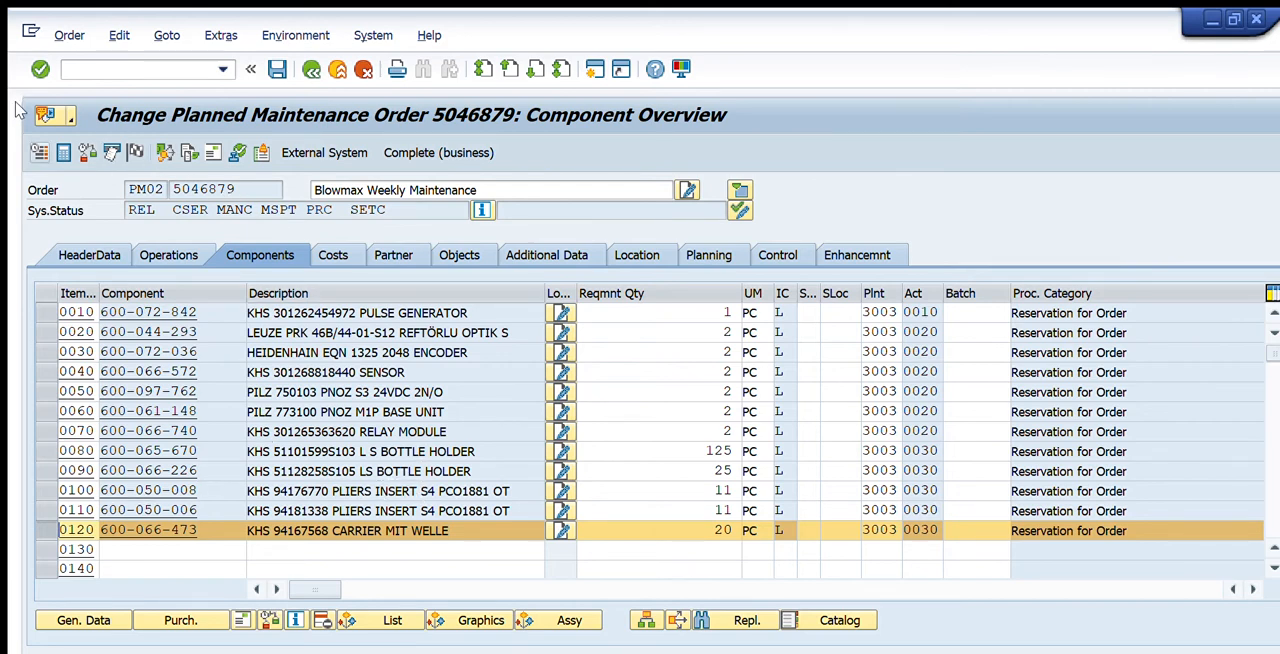
drag(162, 210, 113, 177)
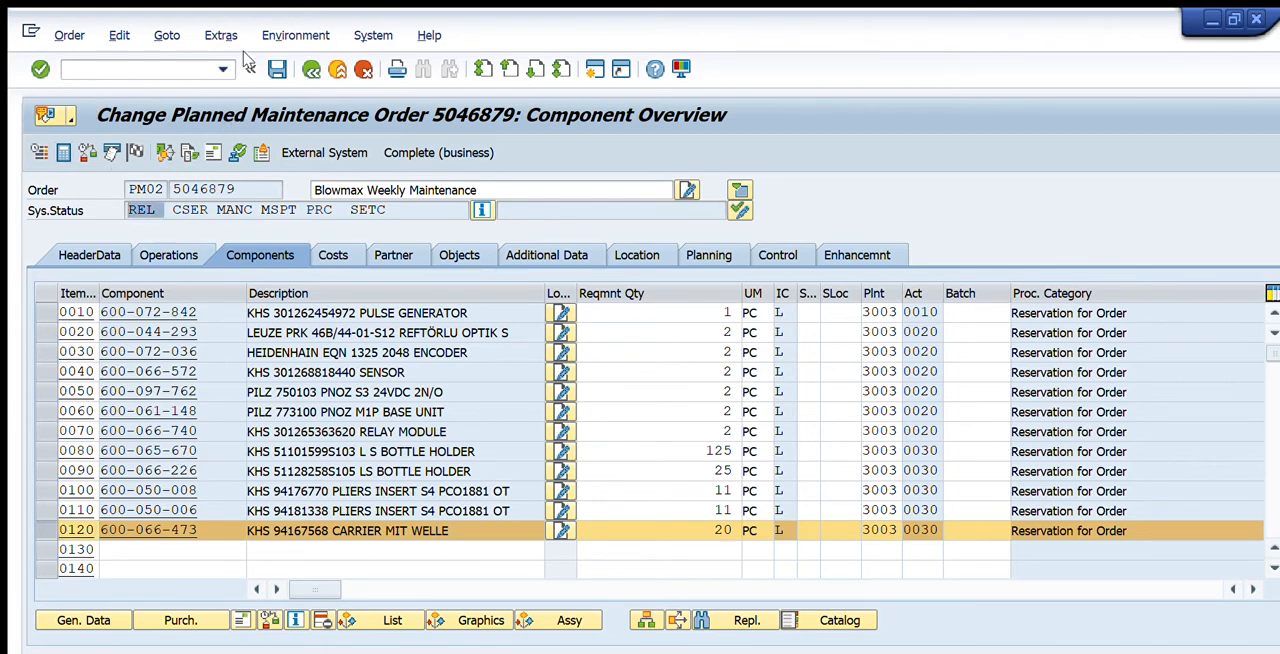
drag(197, 530, 71, 474)
key(ctrl+c)
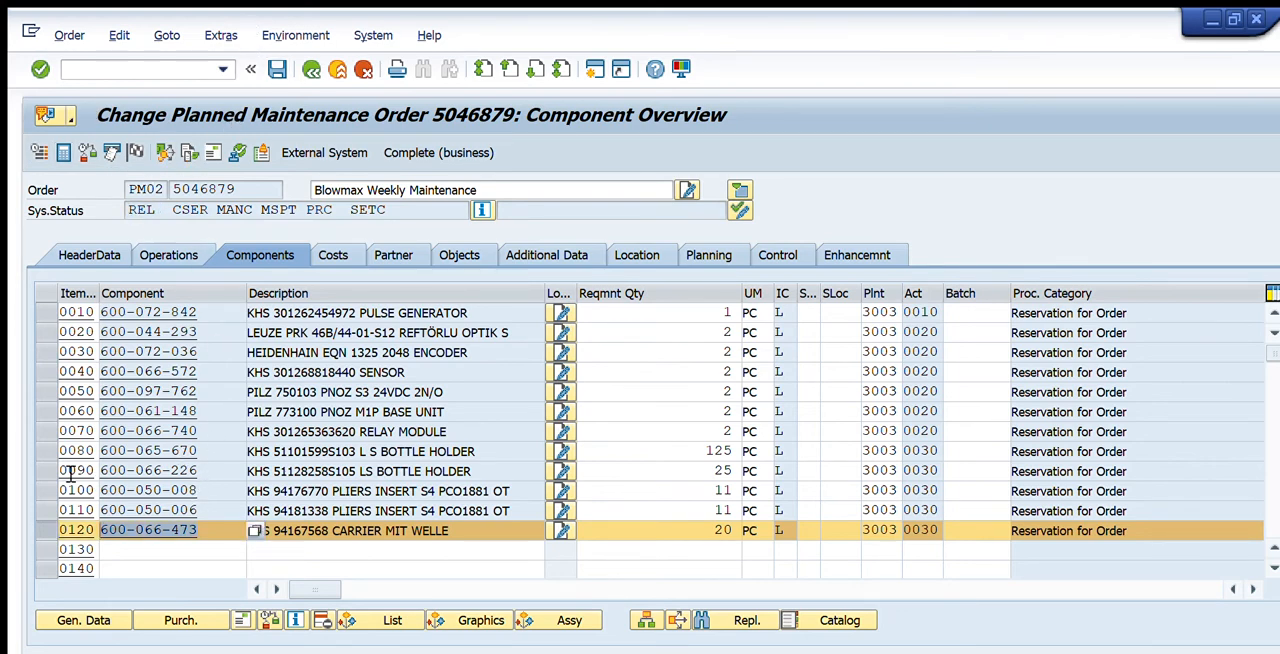
click(277, 69)
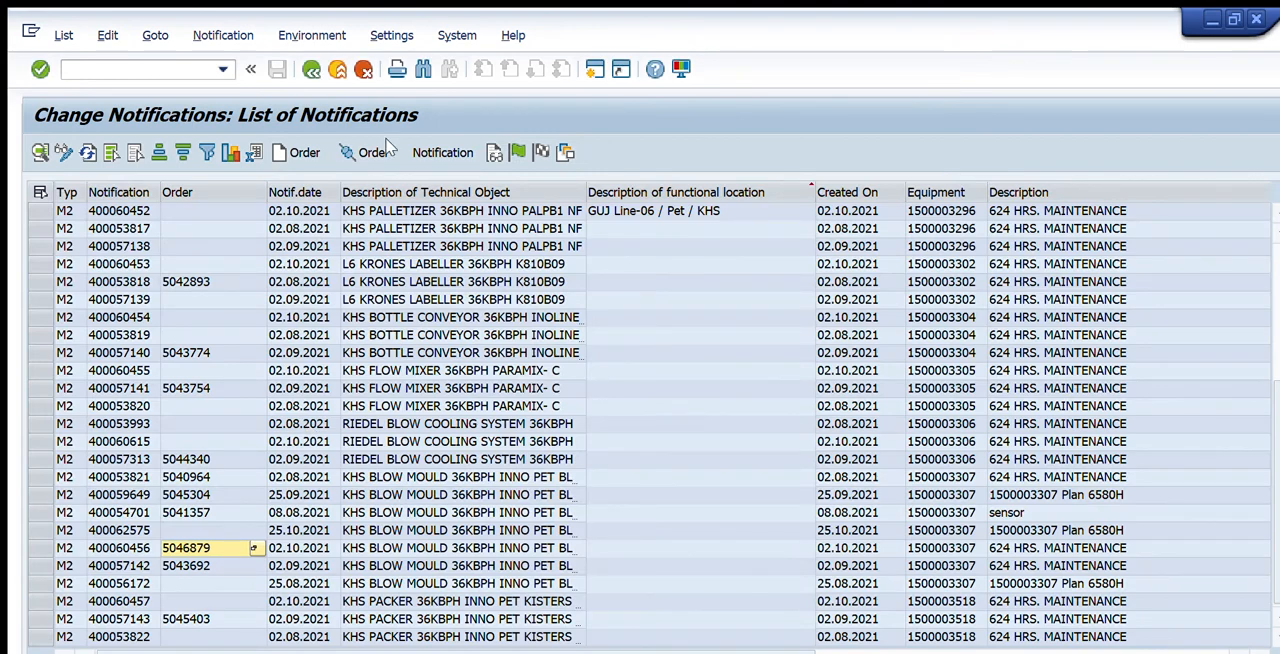
click(312, 68)
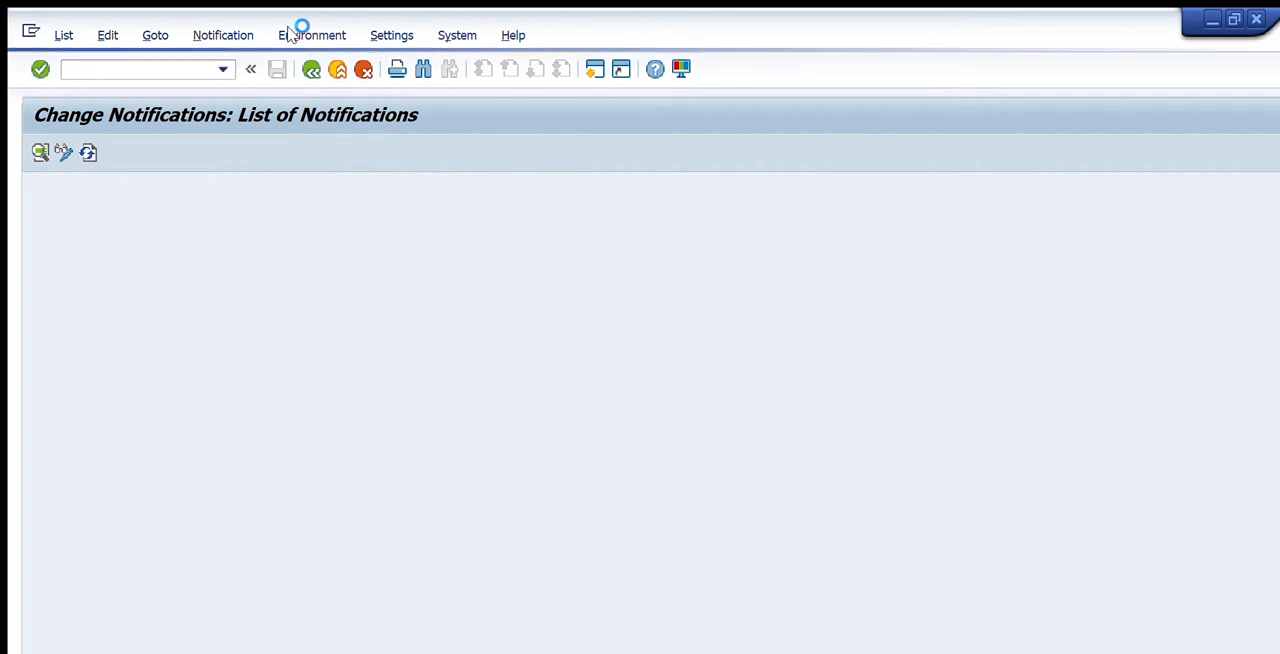
key(F3)
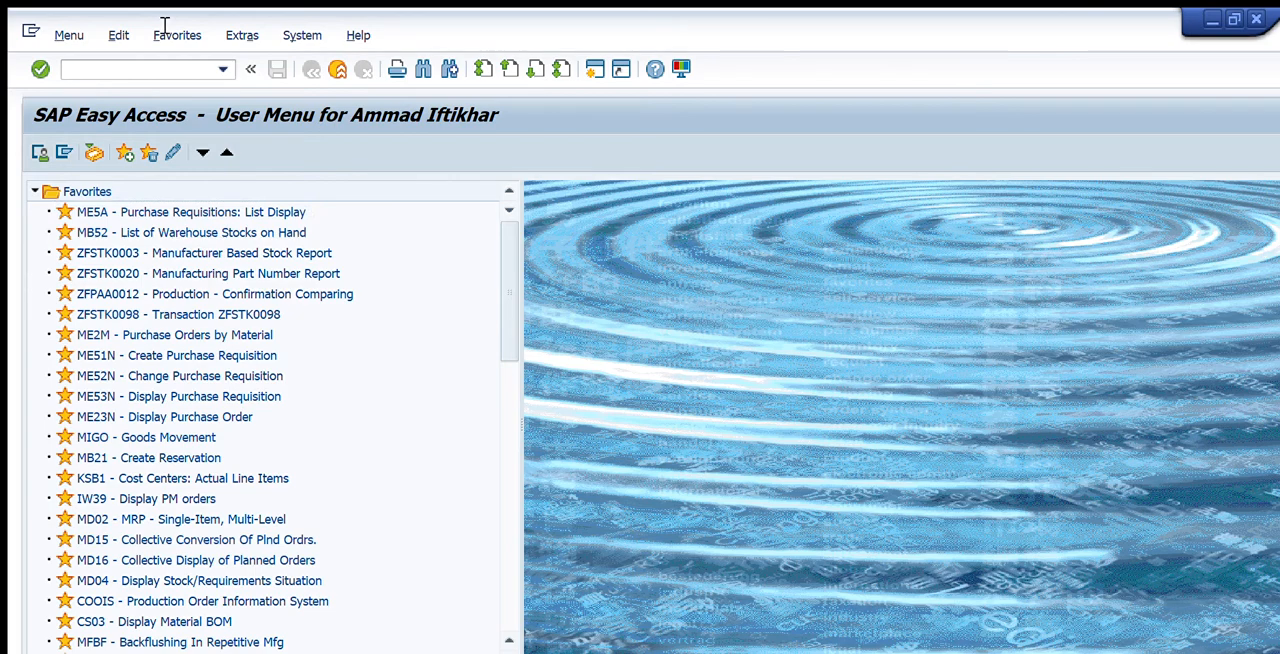
Execute single-item, multi-level planning in MD02 for material 600-066-473 in plant 3003 with the default control parameters
text(MD02)
key(Return)
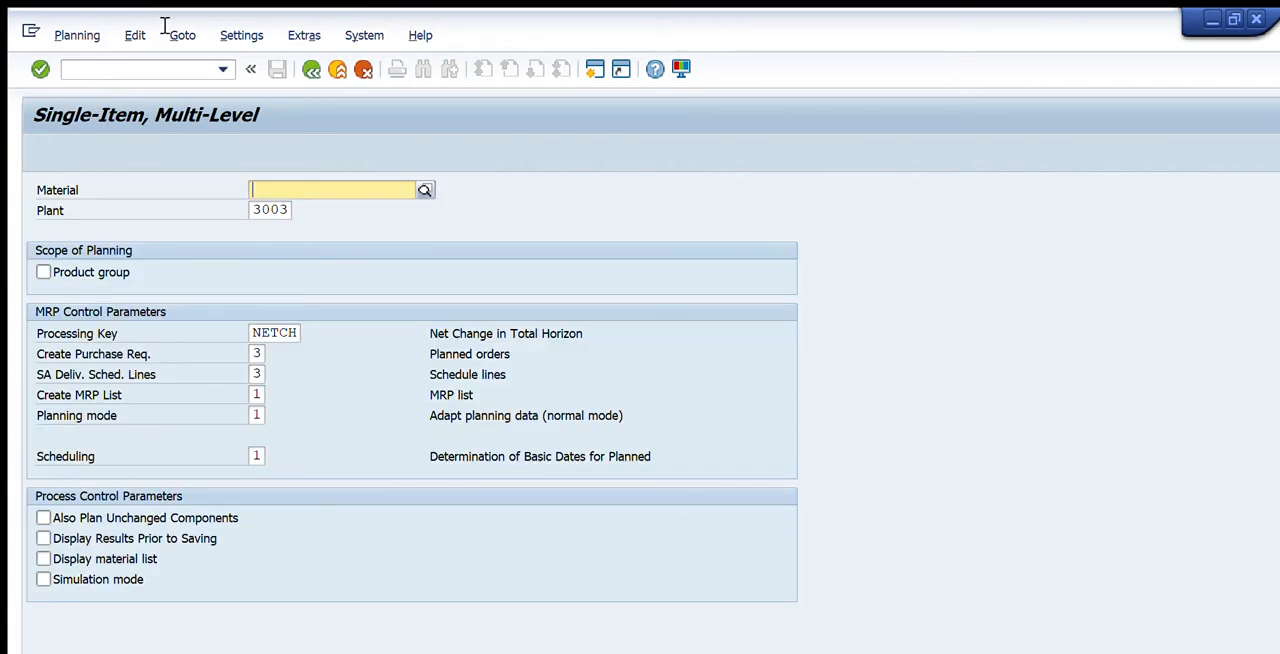
key(ctrl+v)
key(Tab)
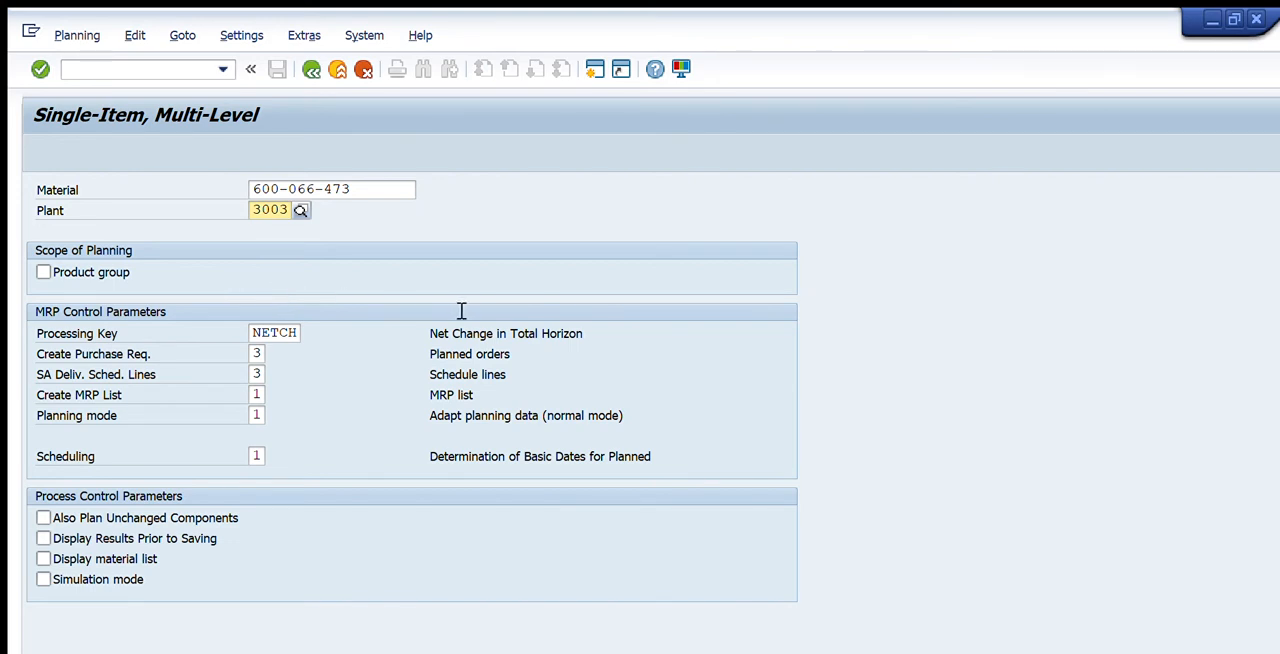
drag(251, 354, 261, 354)
key(Tab)
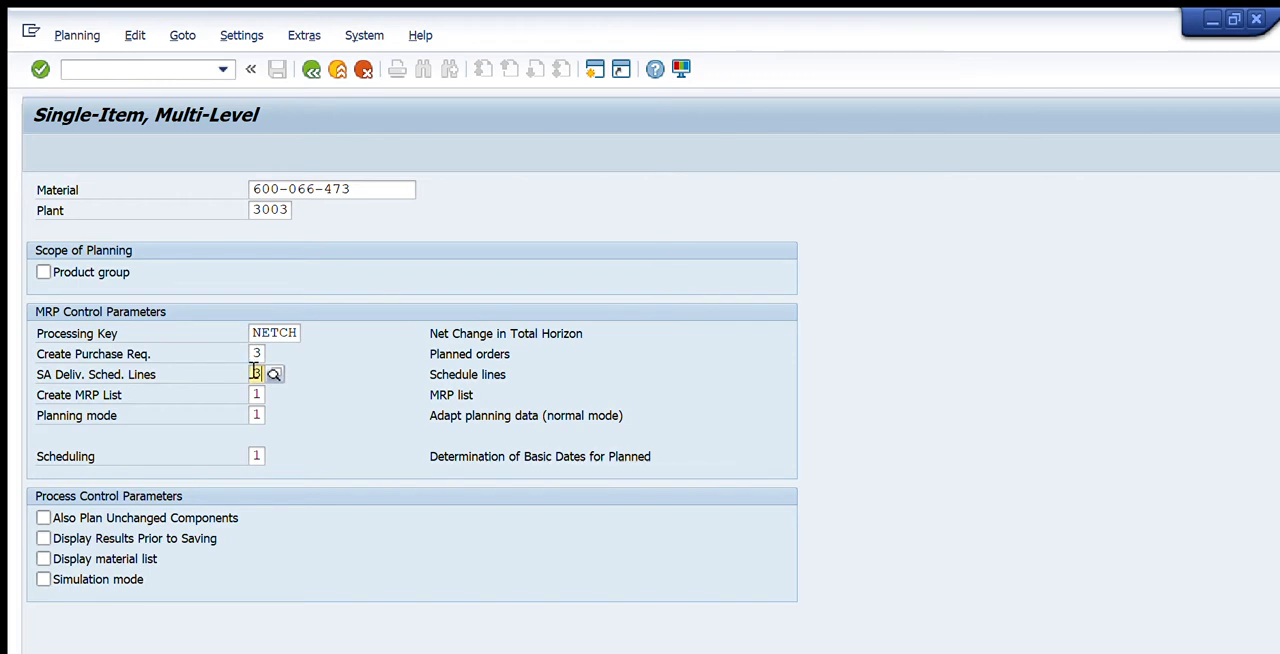
key(Return)
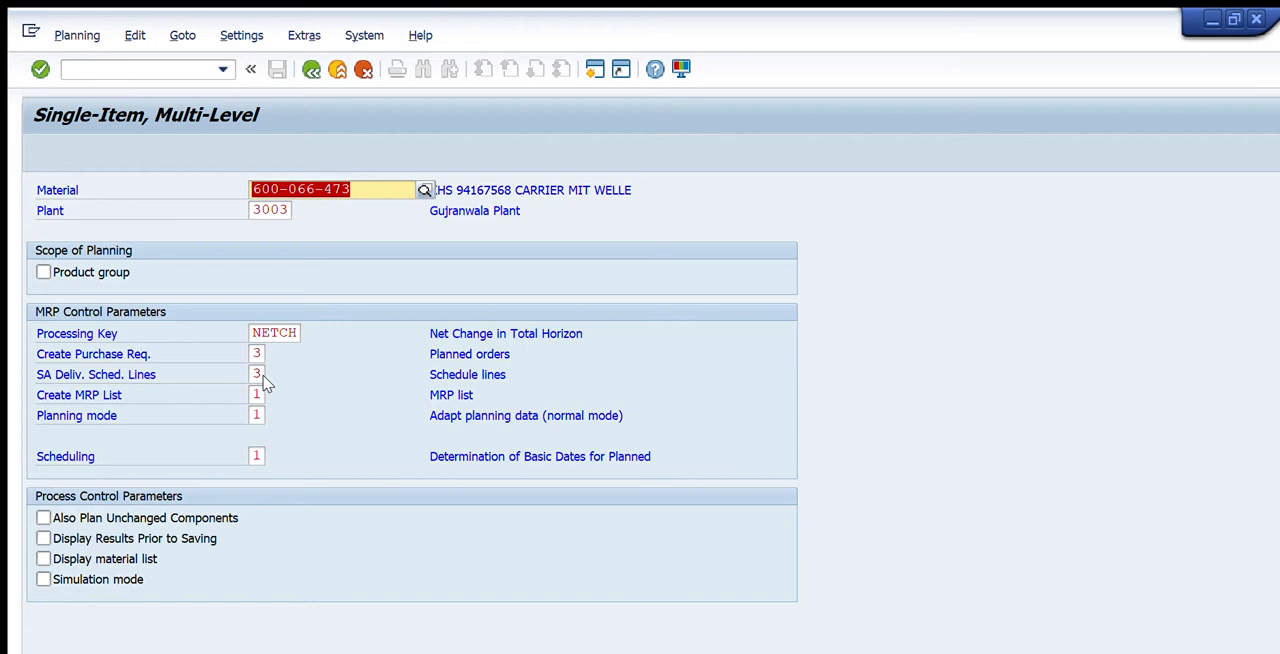
key(Return)
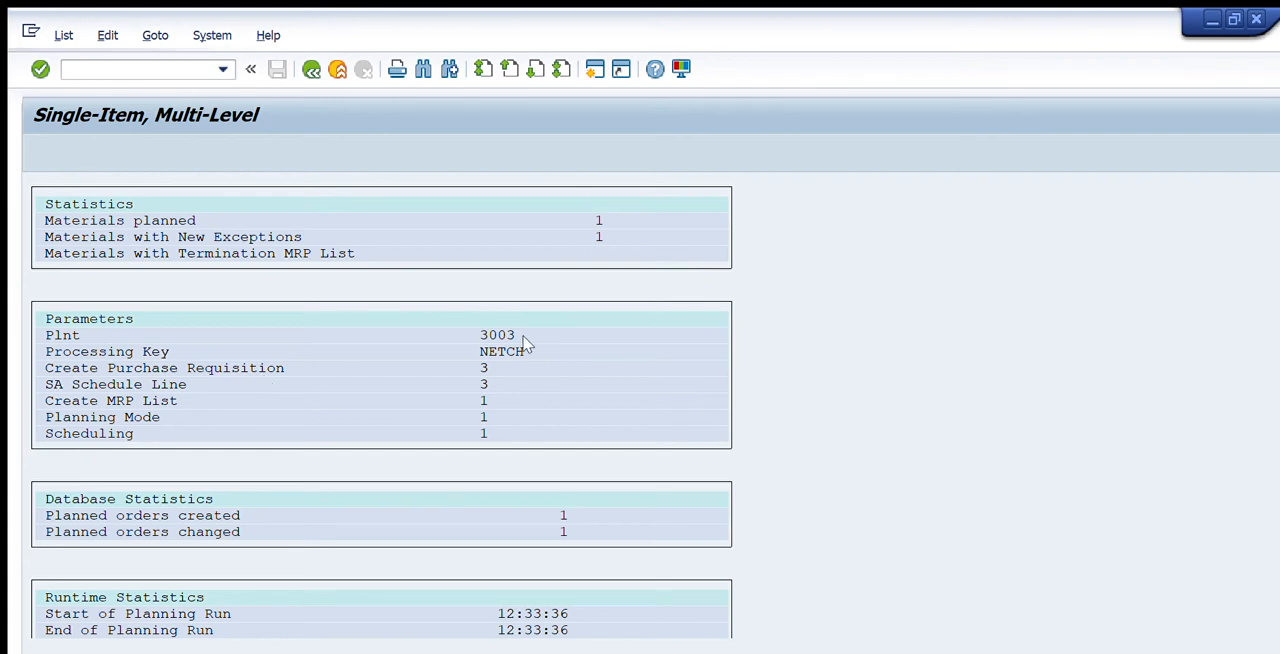
Review the planning run's statistics and return to the SAP Easy Access menu
scroll(525, 340, down, 1)
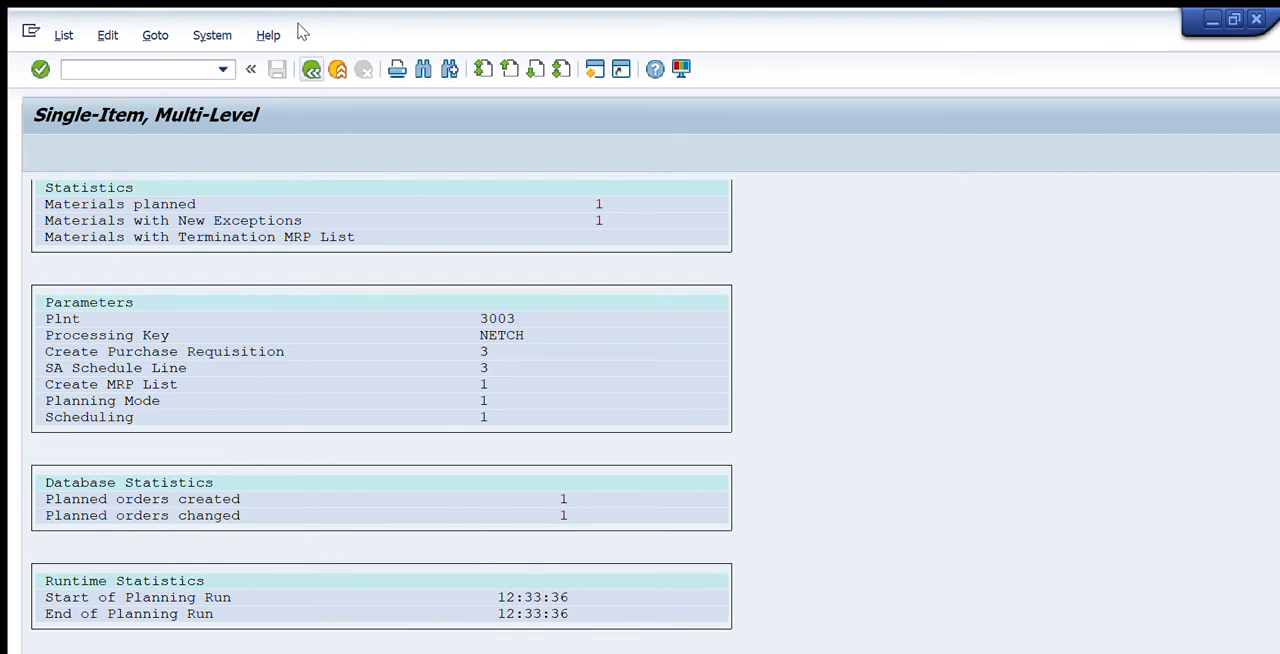
key(F3)
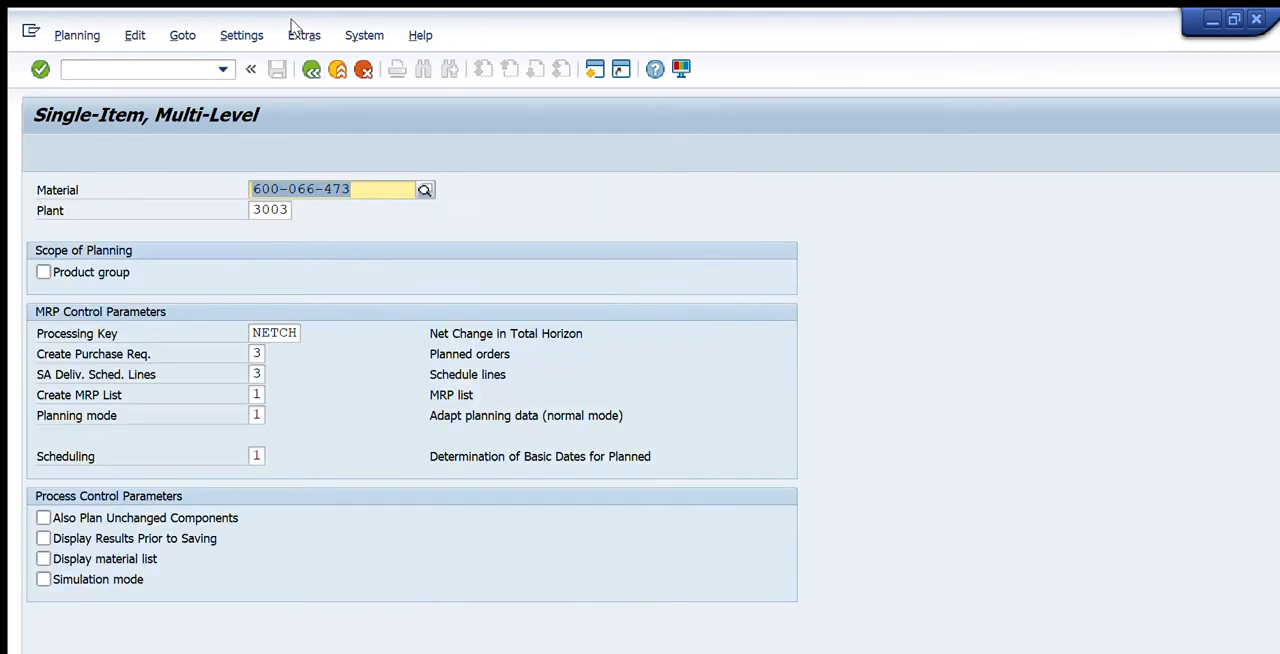
key(F3)
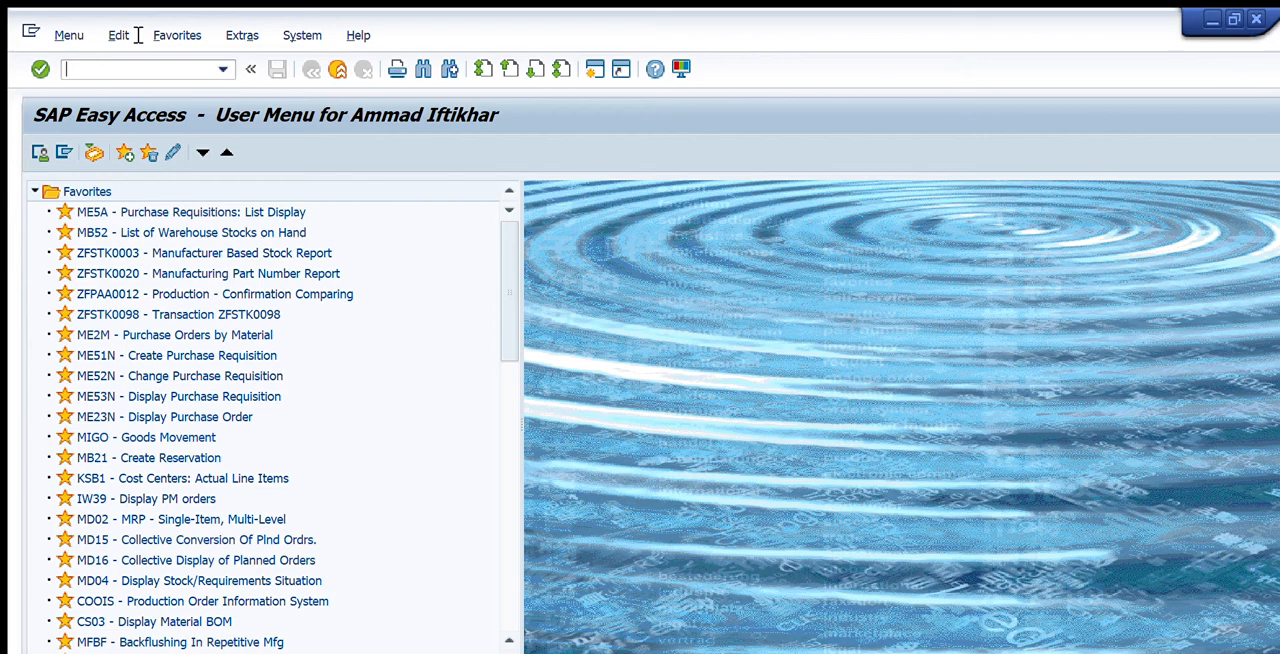
Display the MD04 stock/requirements list for material 600-066-473 in plant 3003 and examine its order reservations and planned orders
text(MD04)
key(Return)
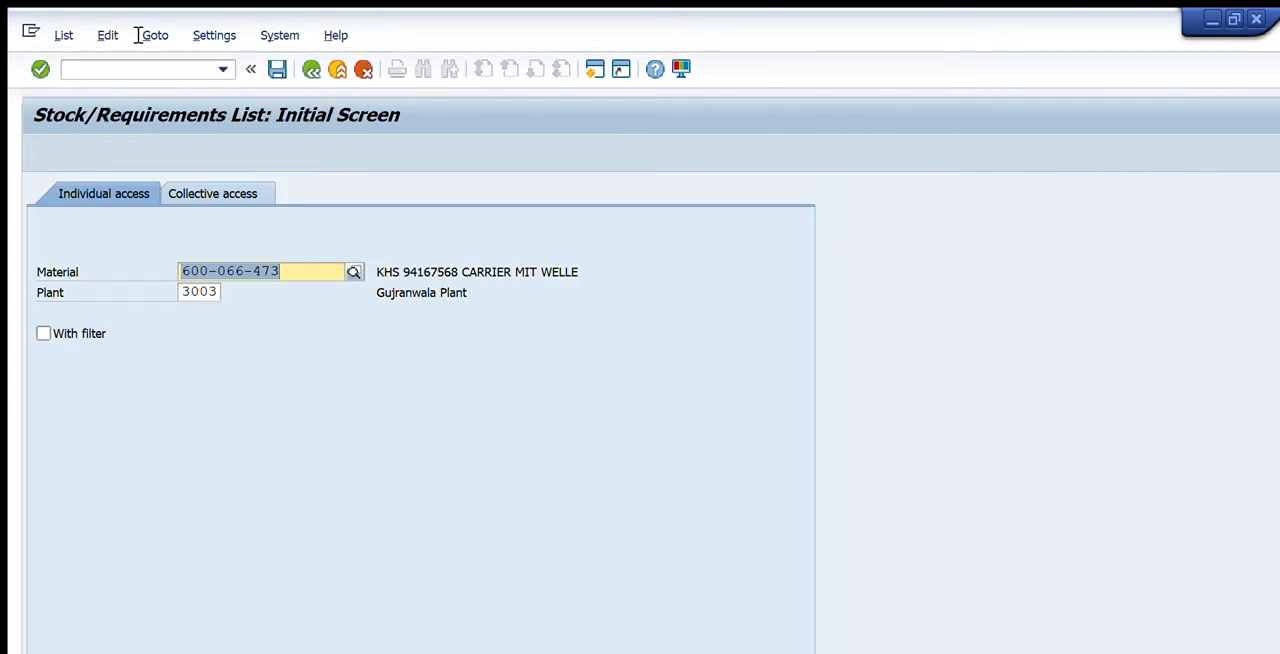
key(Return)
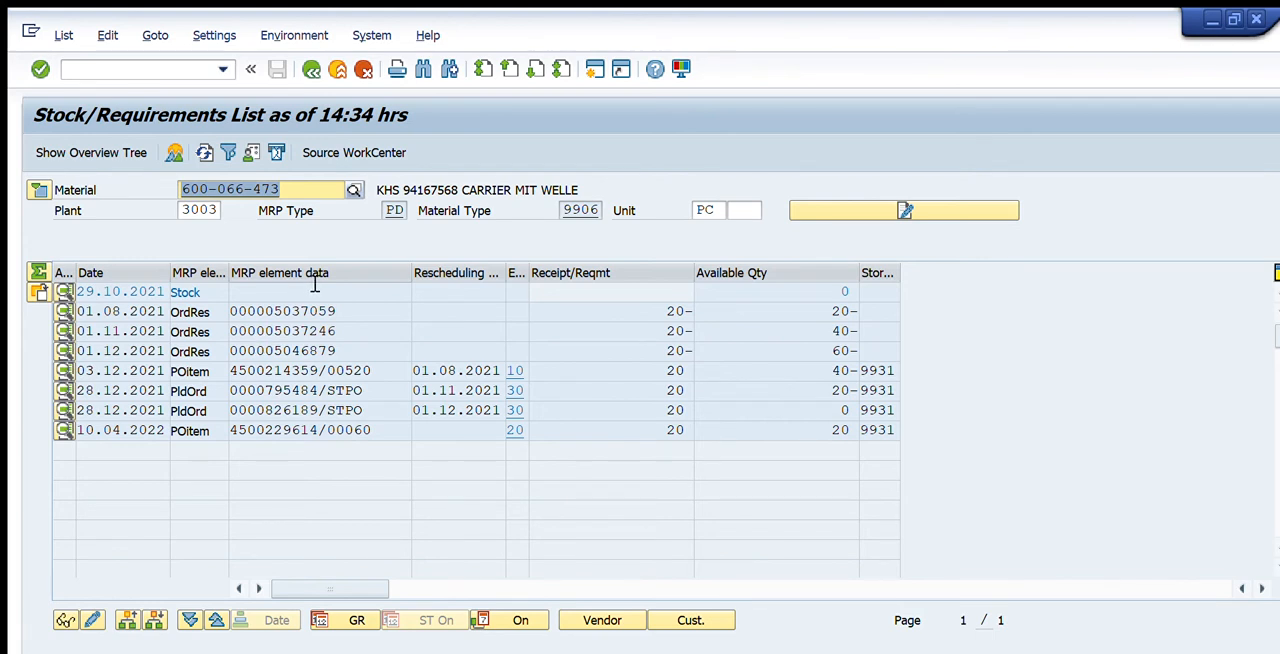
drag(332, 308, 252, 306)
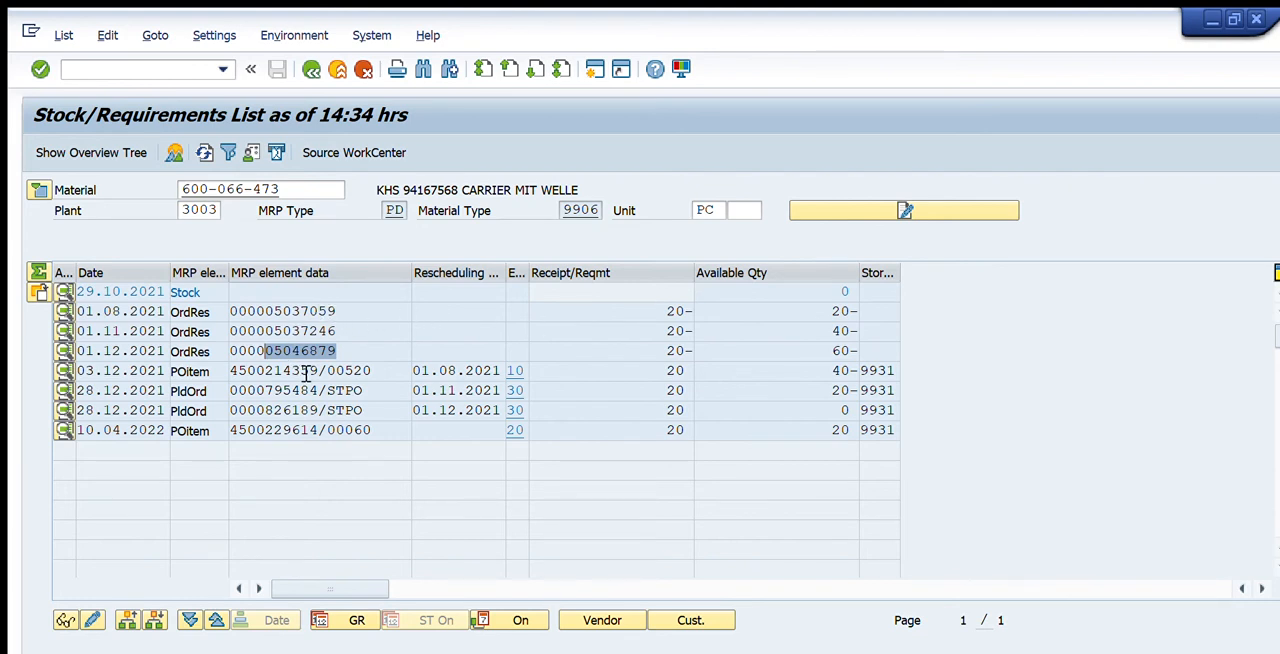
drag(318, 371, 255, 370)
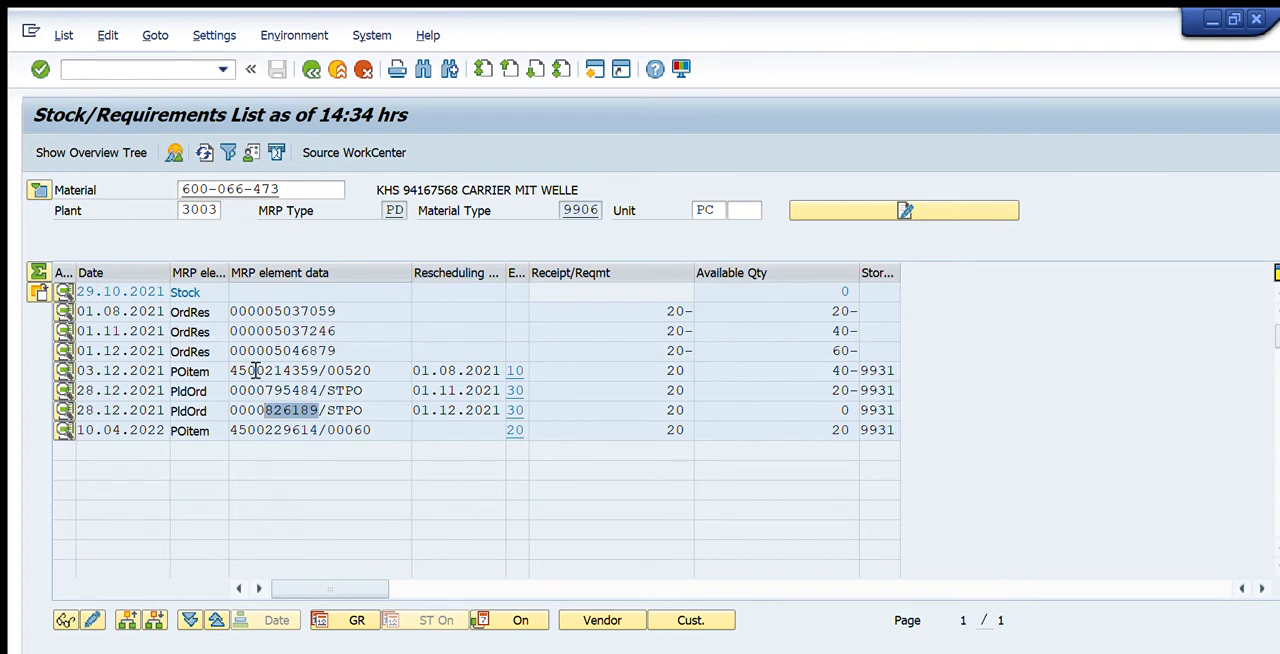
Examine the material's MRP type and the available quantity in the last row of the stock/requirements list
drag(381, 173, 395, 172)
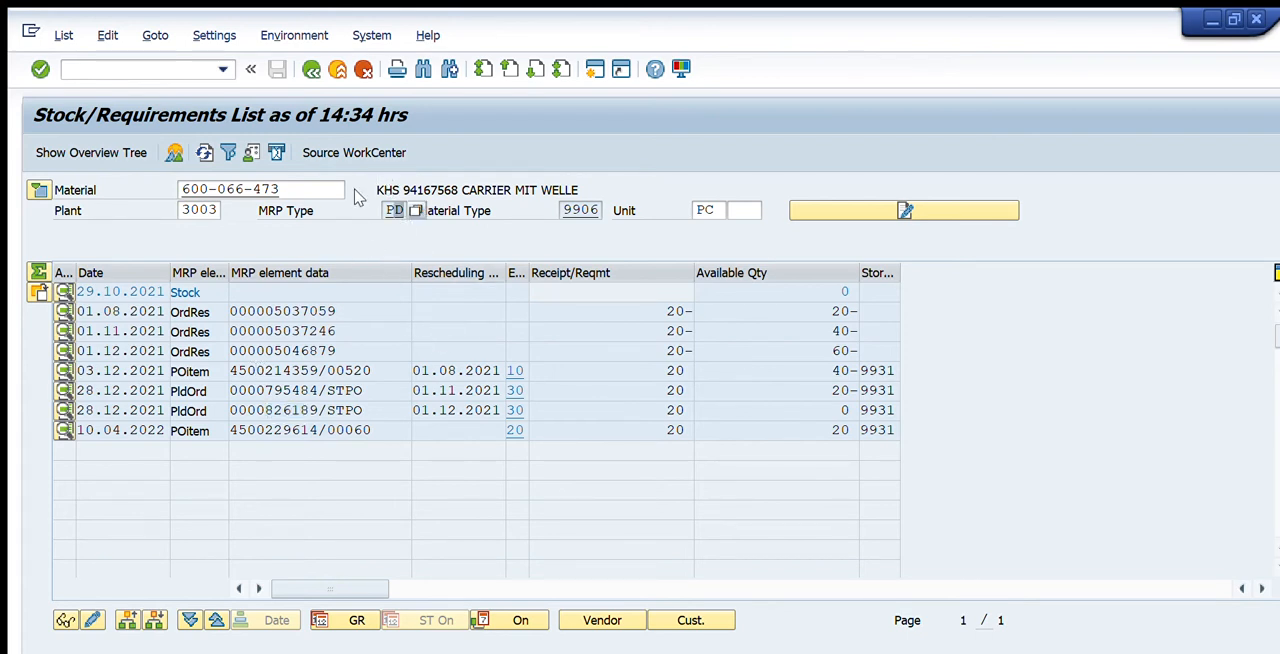
click(415, 164)
drag(819, 393, 842, 395)
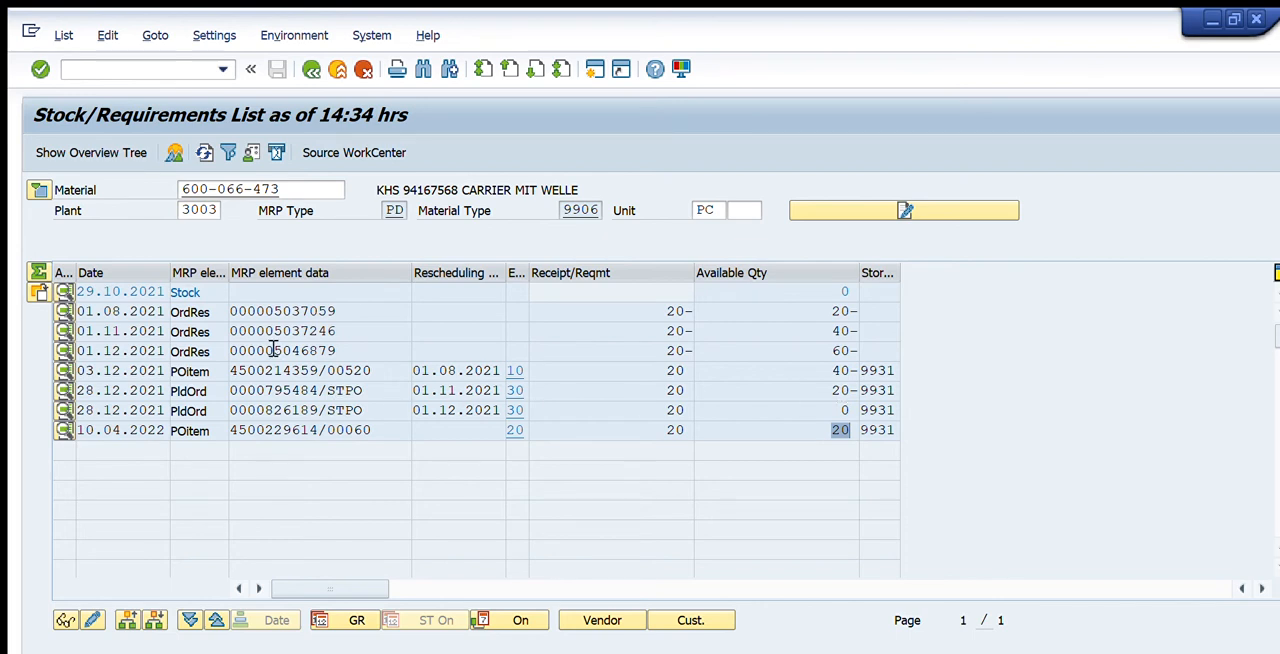
Delete the STPO planned order with rescheduling date 01.11.2021 and refresh the stock/requirements list
click(282, 390)
double_click(277, 351)
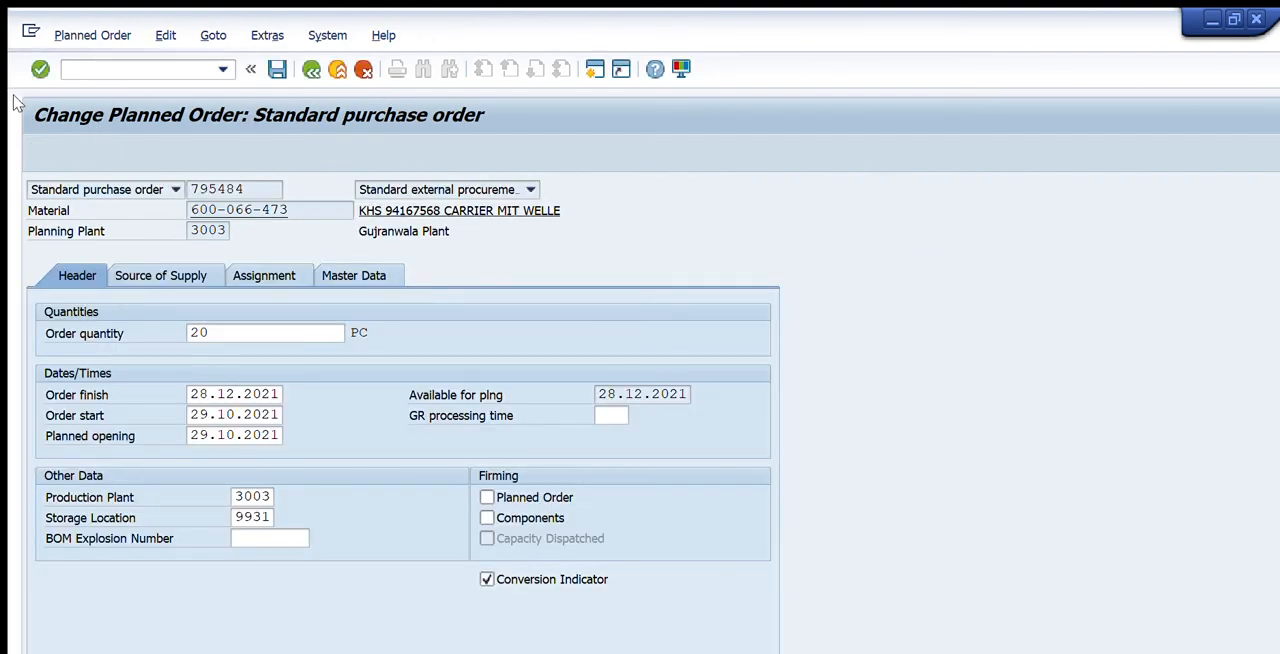
click(338, 356)
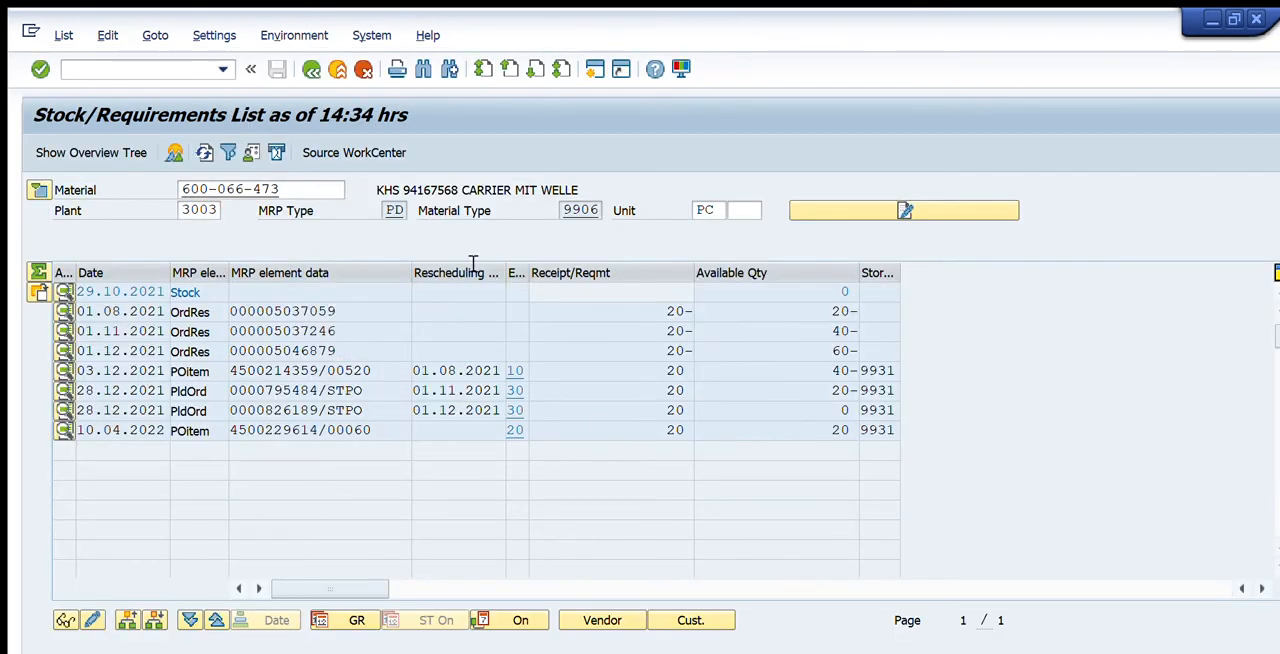
click(204, 152)
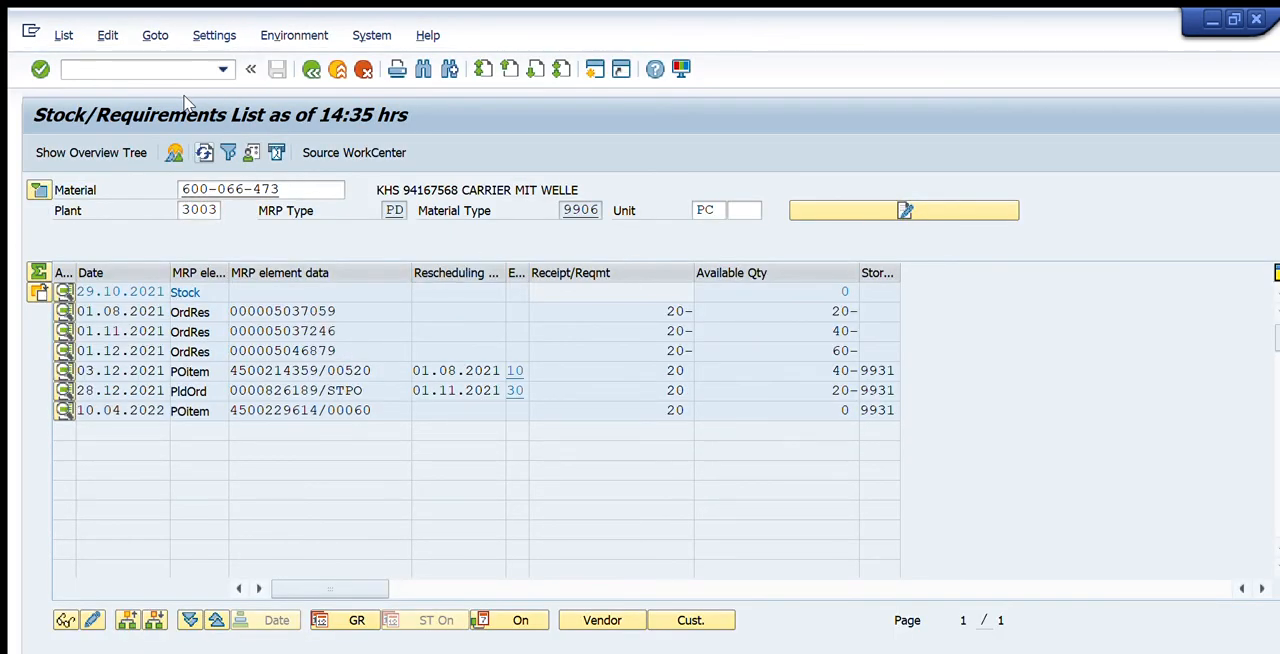
Check the available quantity in the list's last row and return to the SAP Easy Access menu
click(845, 410)
key(F3)
key(F3)
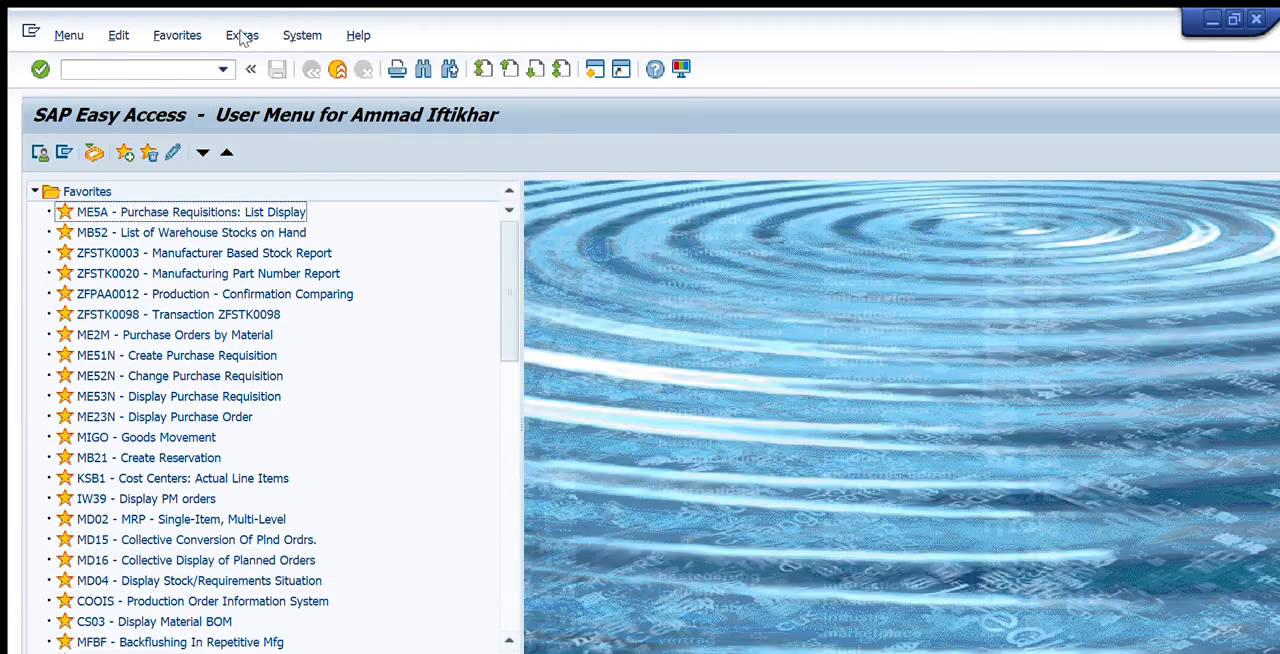
List the planned orders for conversion in MD15 by material 600-066-473 in plant 3003
click(154, 68)
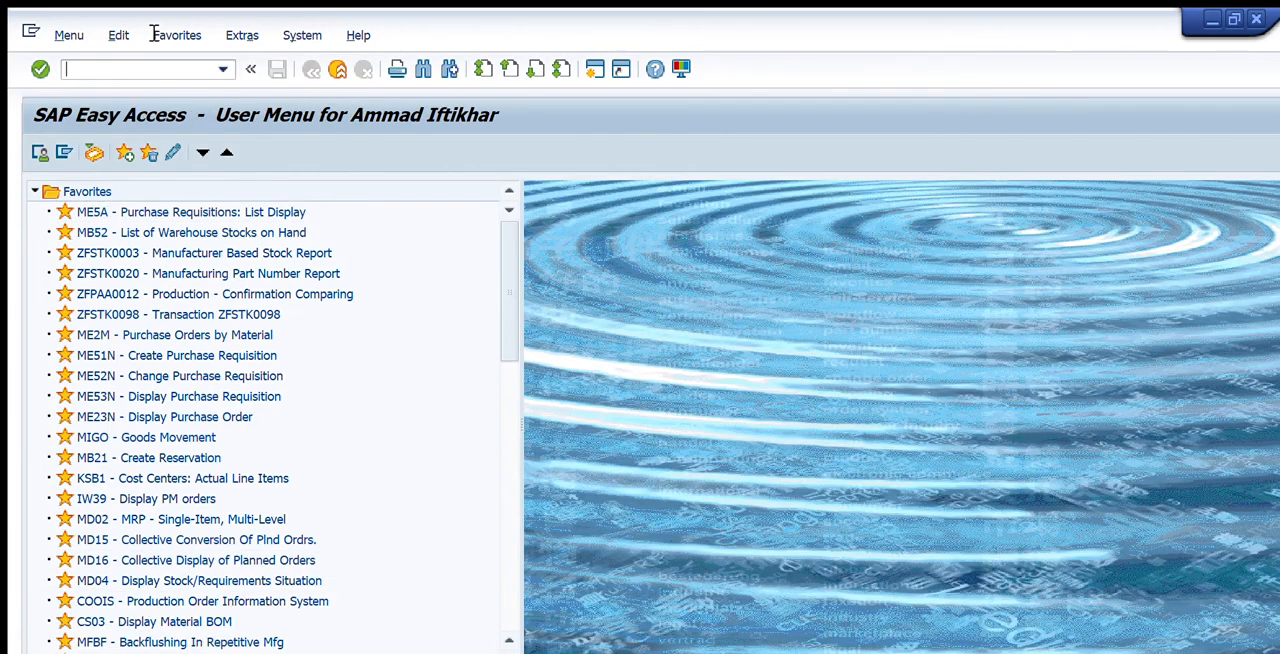
text(md15)
key(Return)
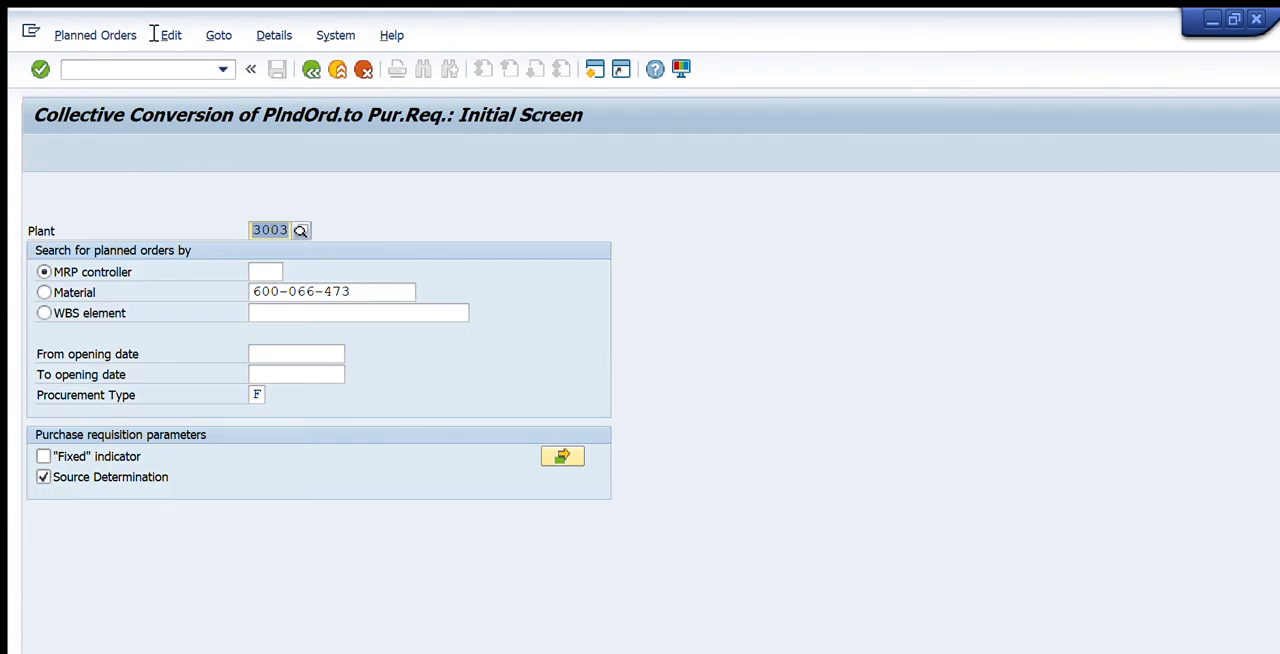
click(44, 292)
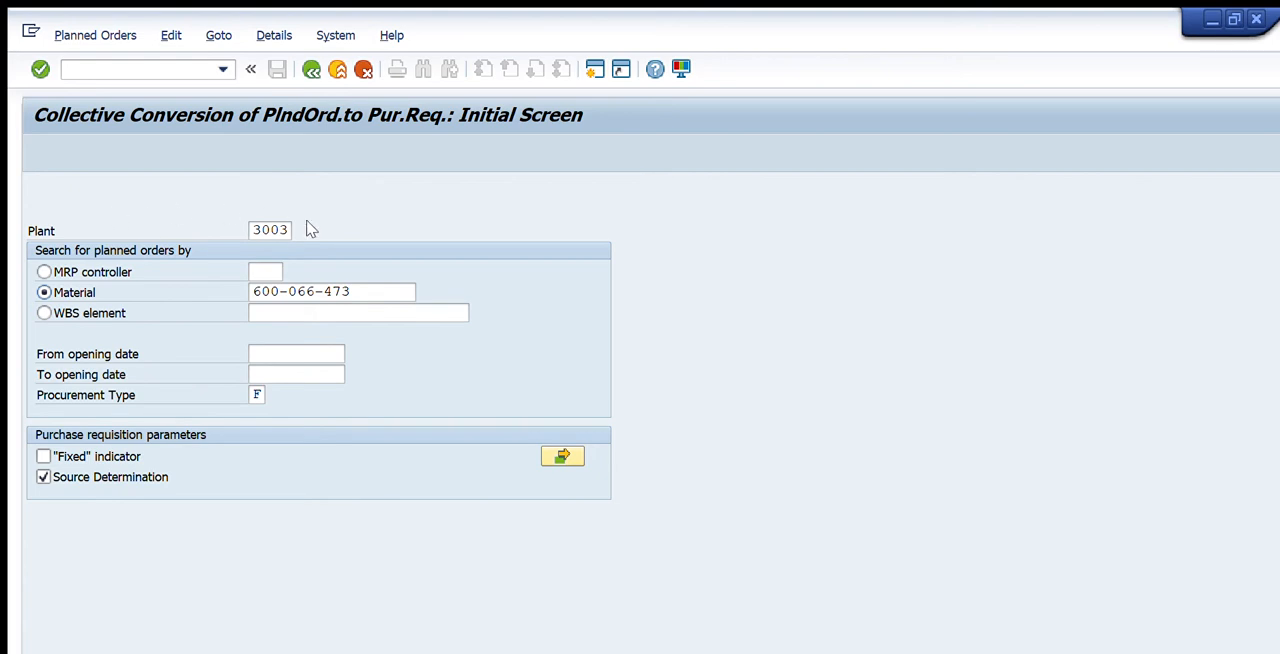
drag(359, 292, 203, 291)
click(305, 292)
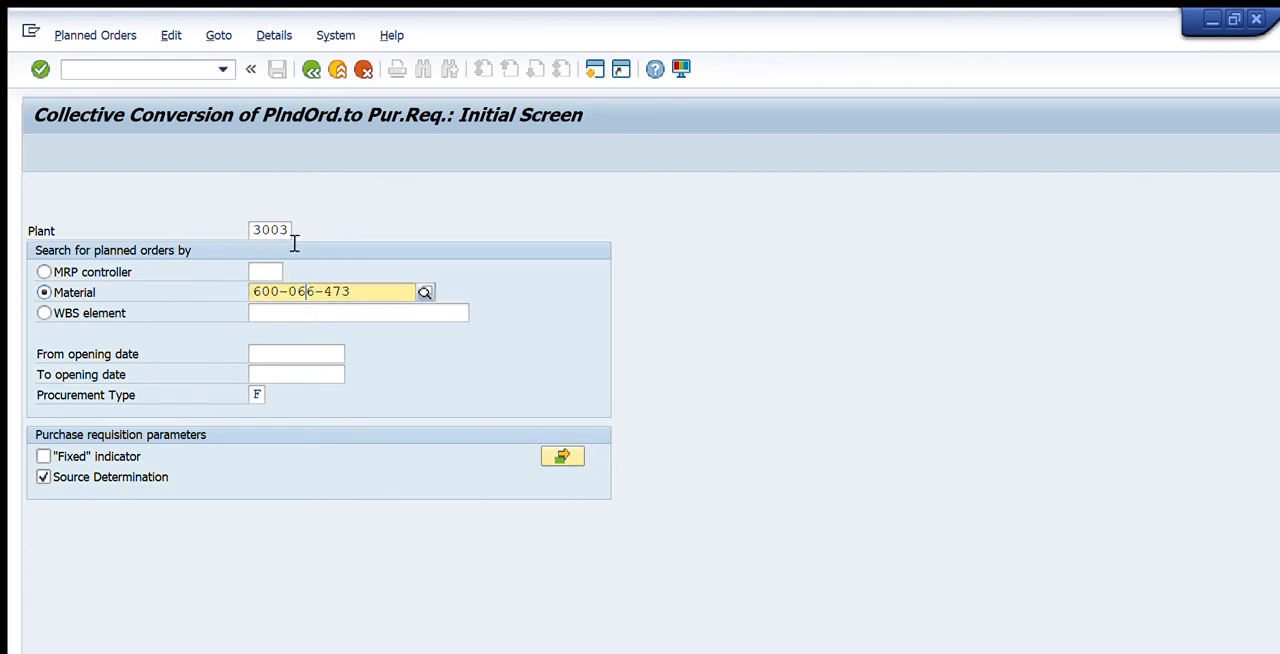
key(Return)
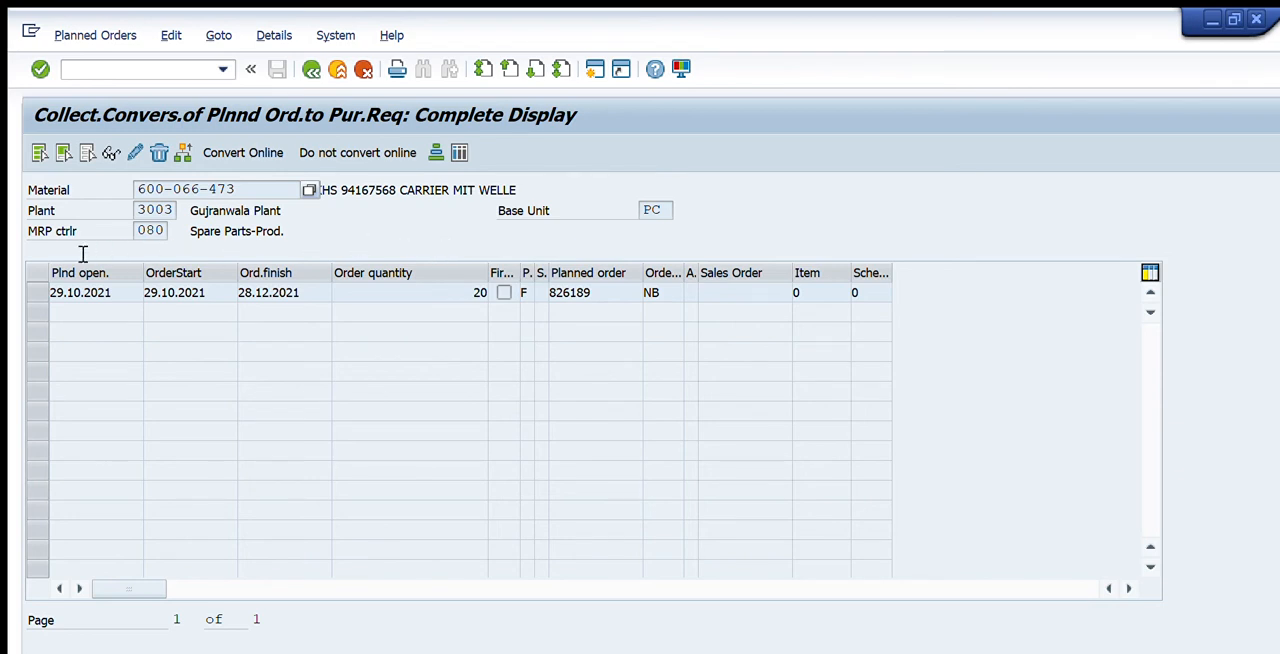
Convert the listed planned order online into a purchase requisition with purchasing organization 3001, save it and return to the SAP Easy Access menu
click(38, 293)
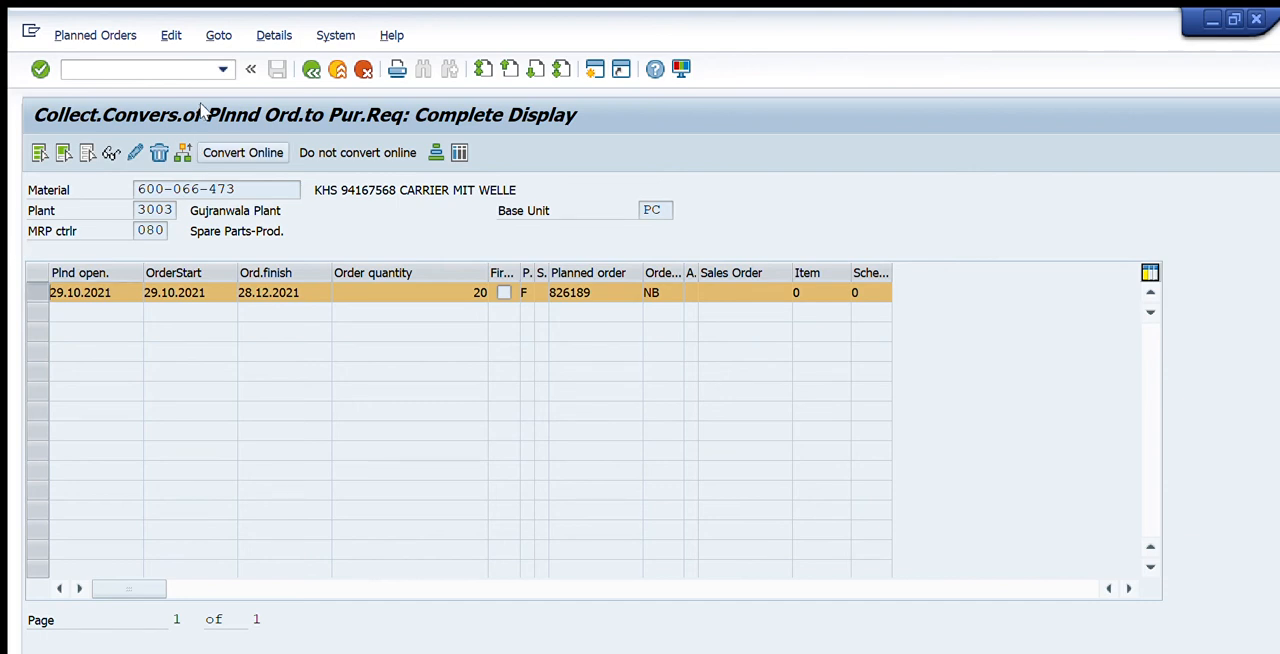
click(243, 152)
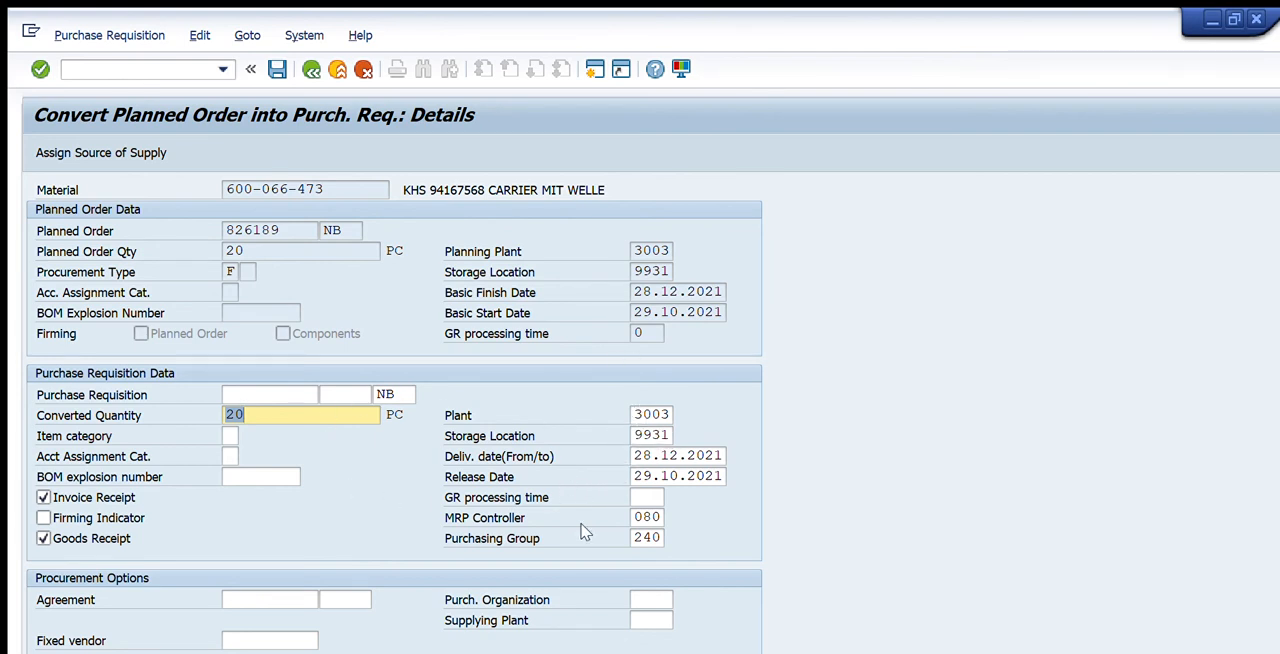
click(645, 599)
text(3)
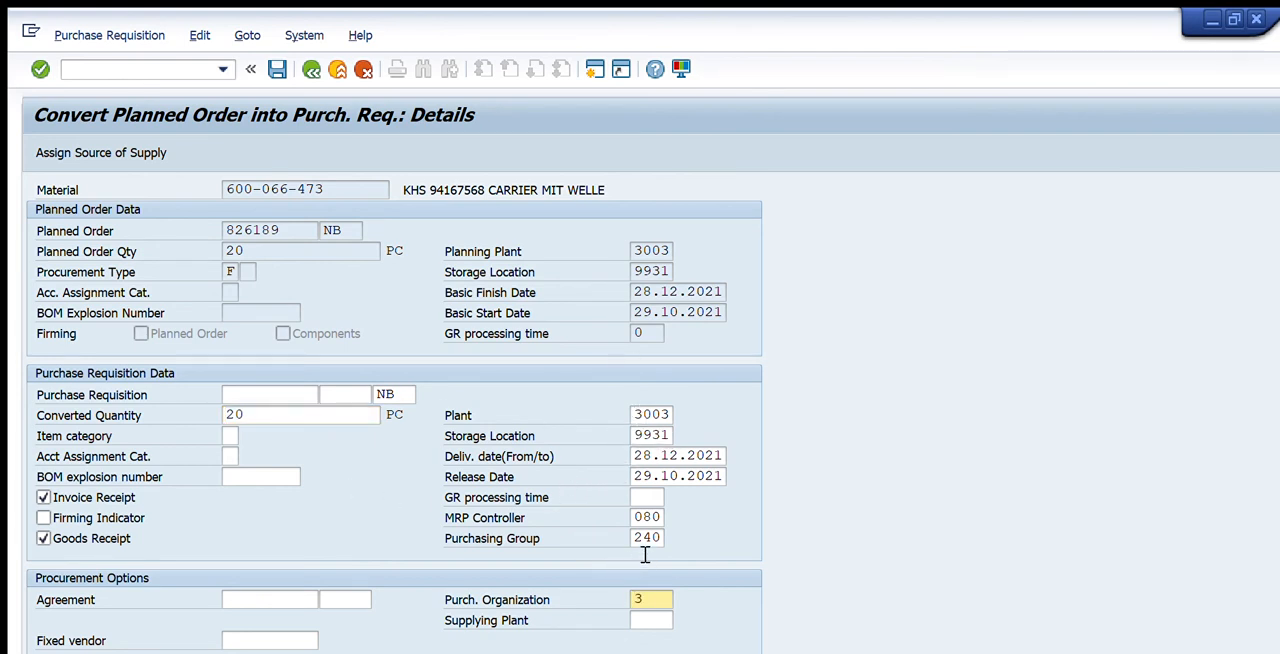
text(001)
key(Return)
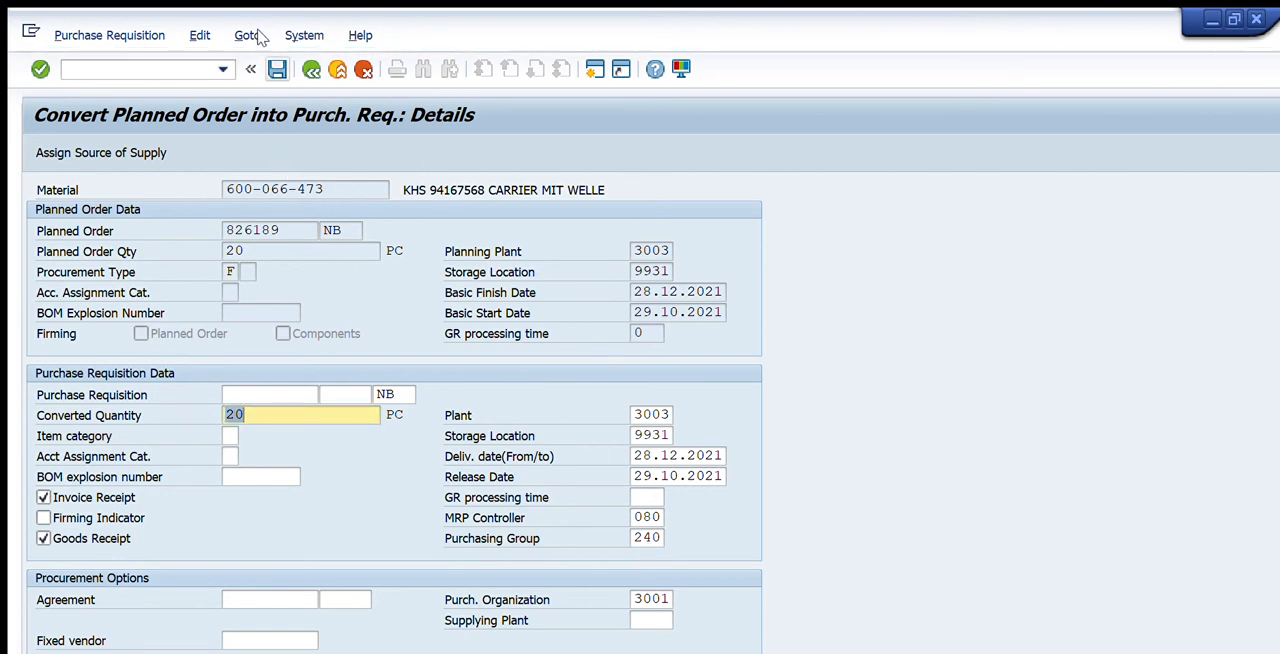
key(ctrl+s)
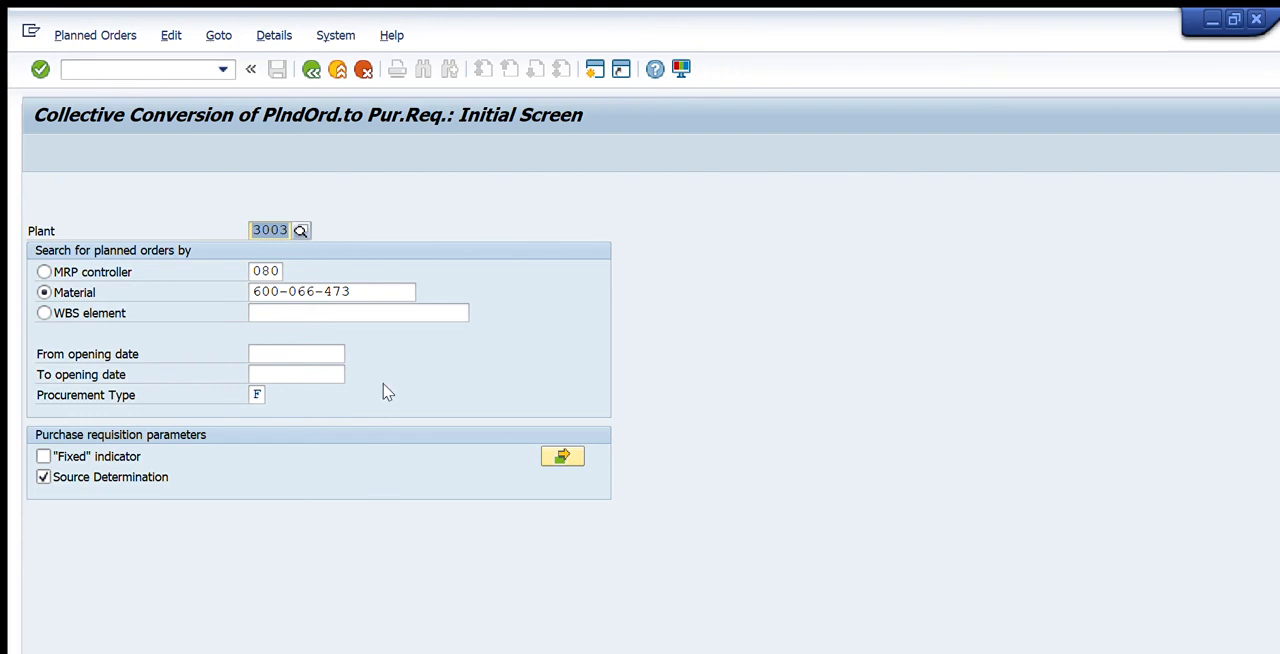
key(Return)
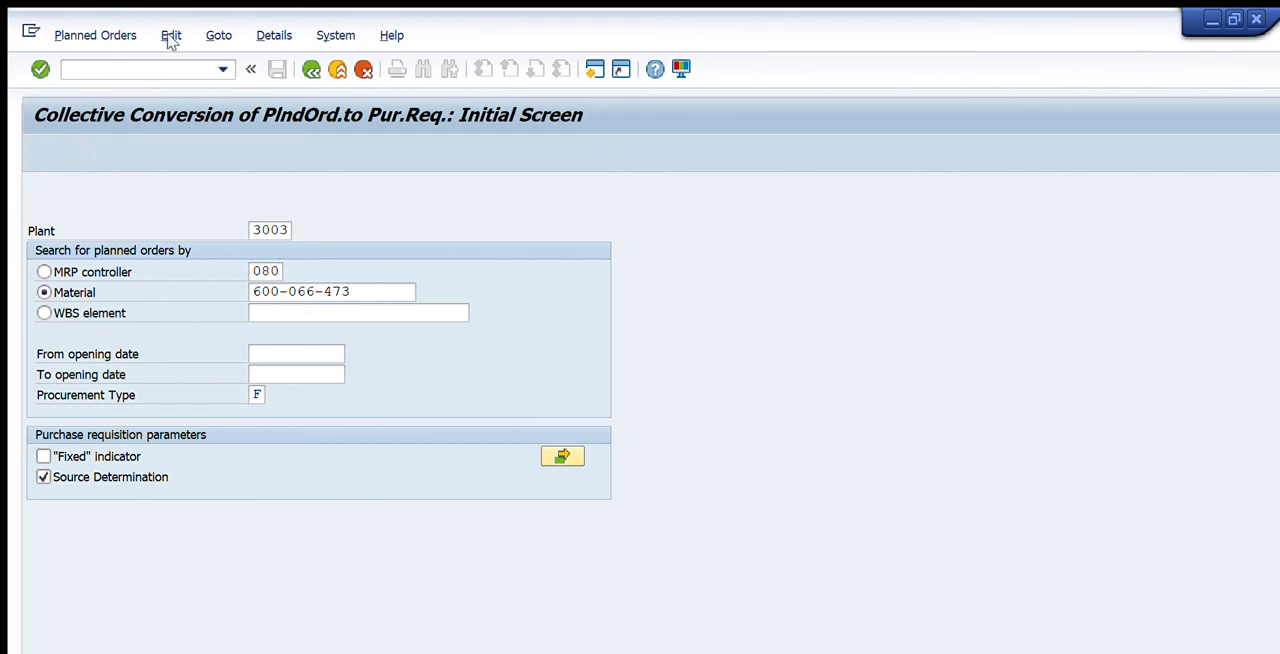
click(312, 69)
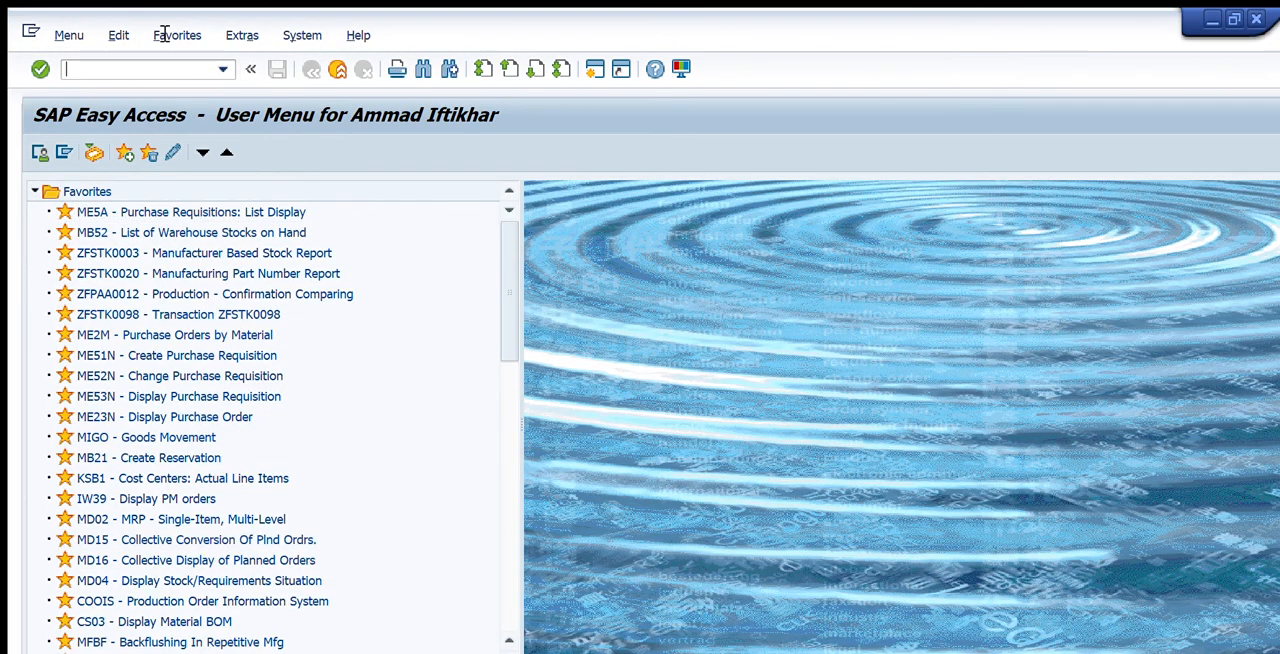
Display purchase requisition 10159973 for material 600-066-473 in ME53N
text(me52)
key(BackSpace)
text(5)
key(Return)
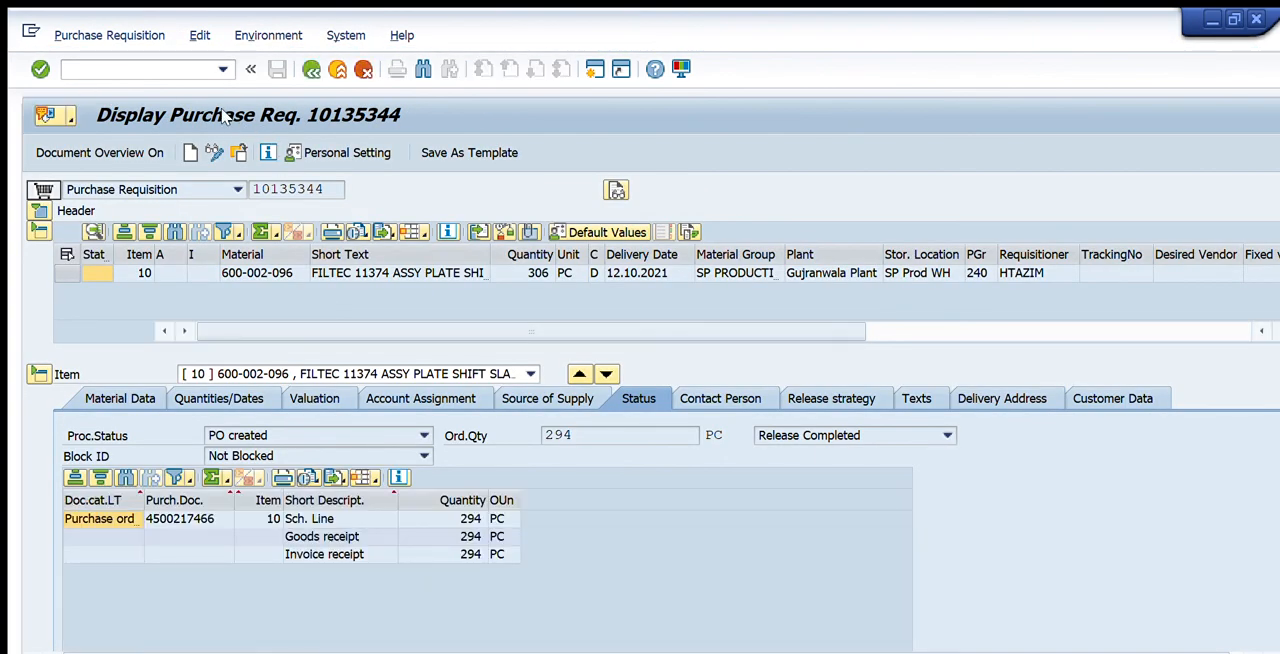
click(239, 153)
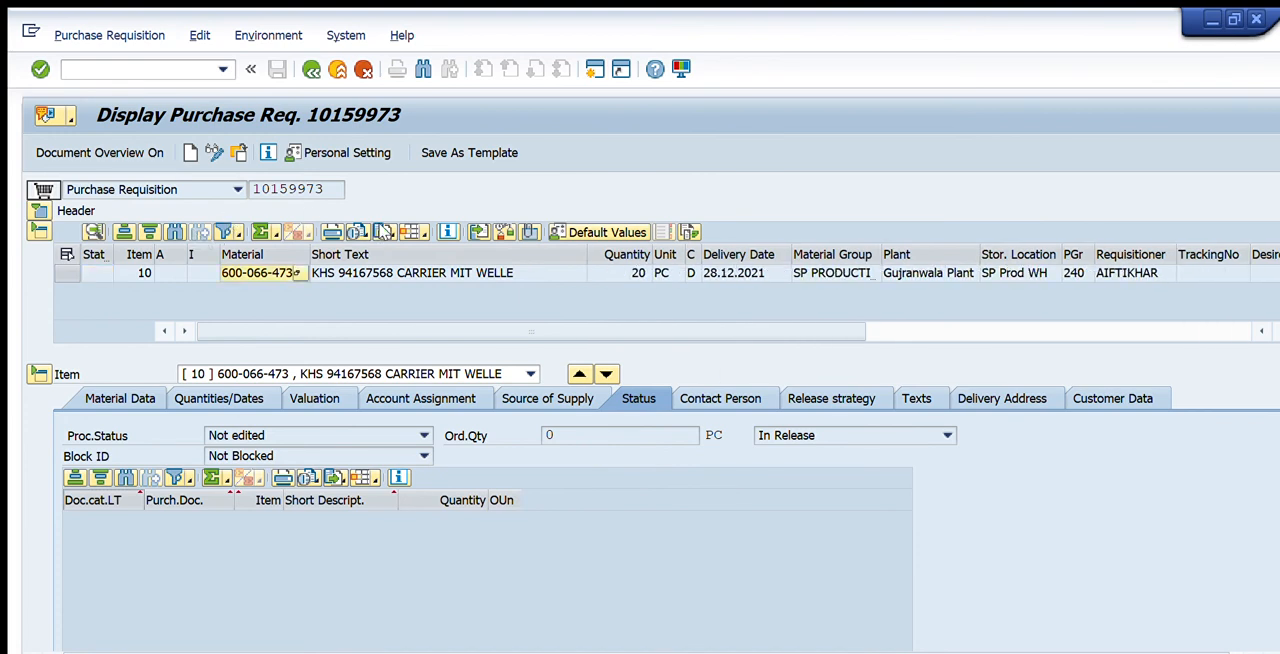
Examine the requisition item's short text, quantity and delivery date, and display its release strategy
click(380, 272)
click(623, 272)
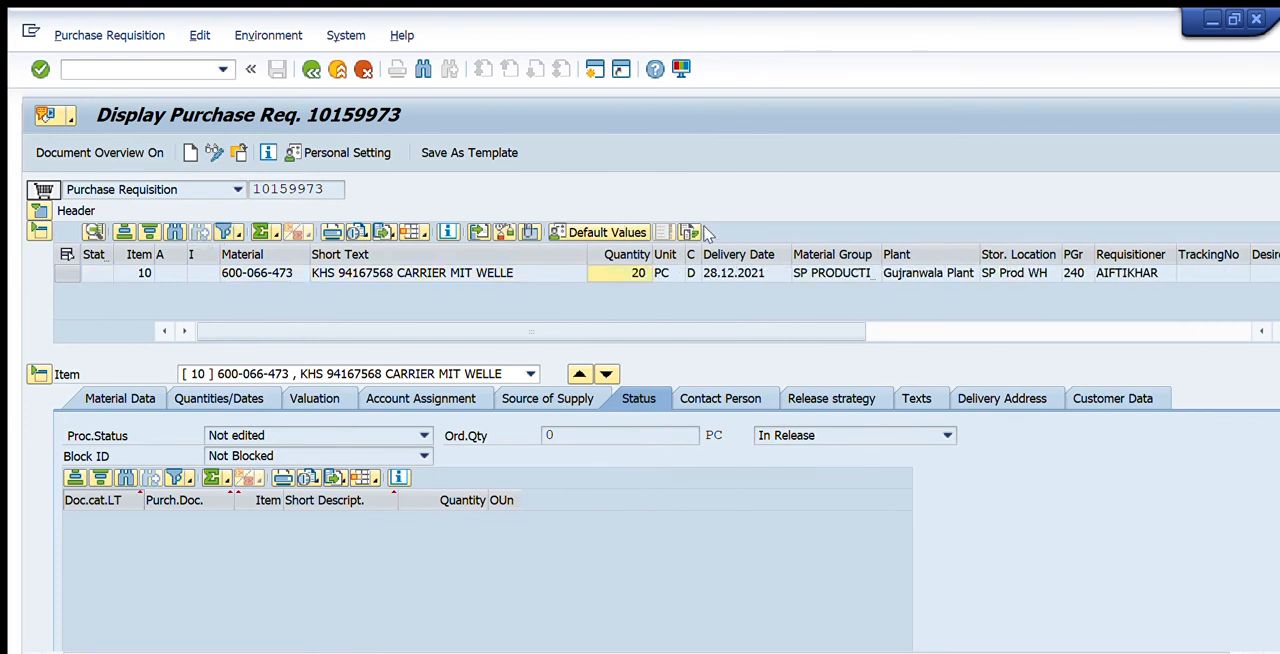
click(715, 272)
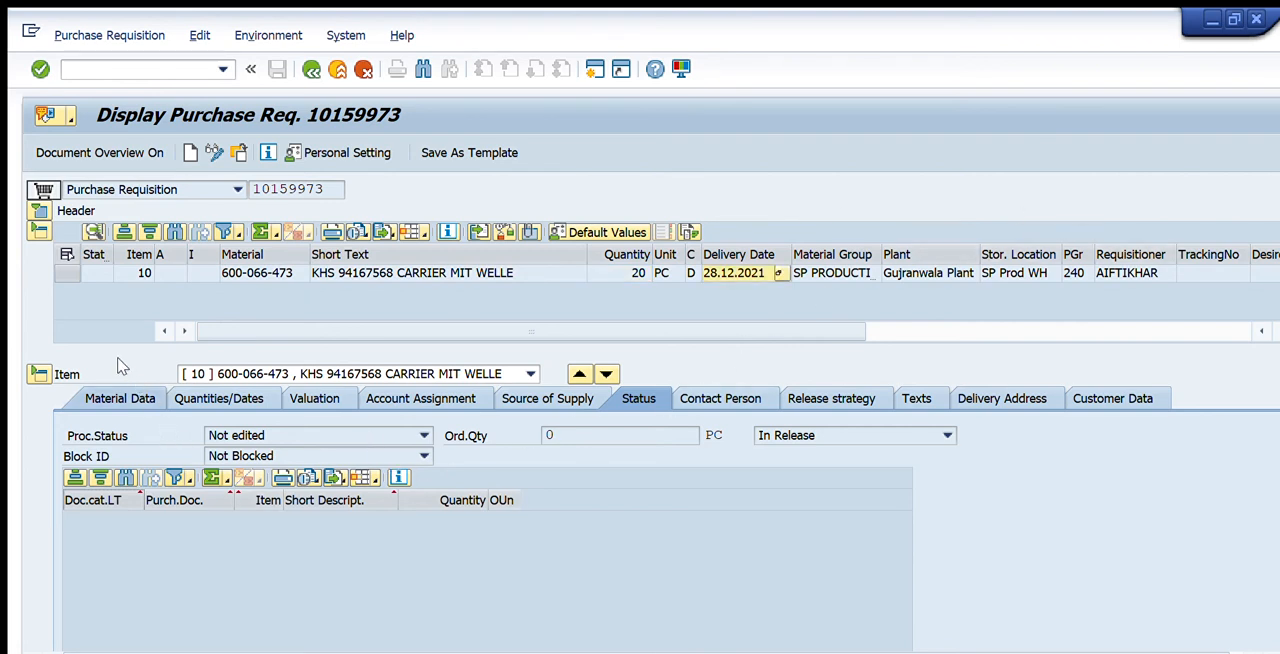
key(F3)
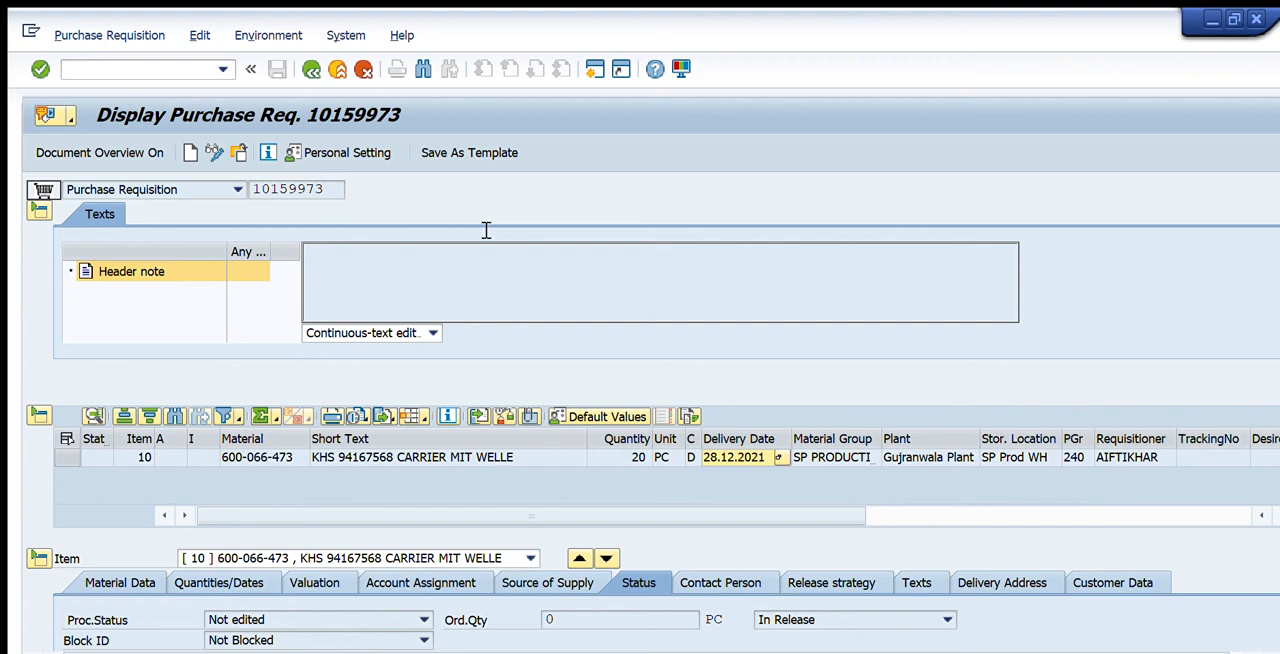
click(838, 583)
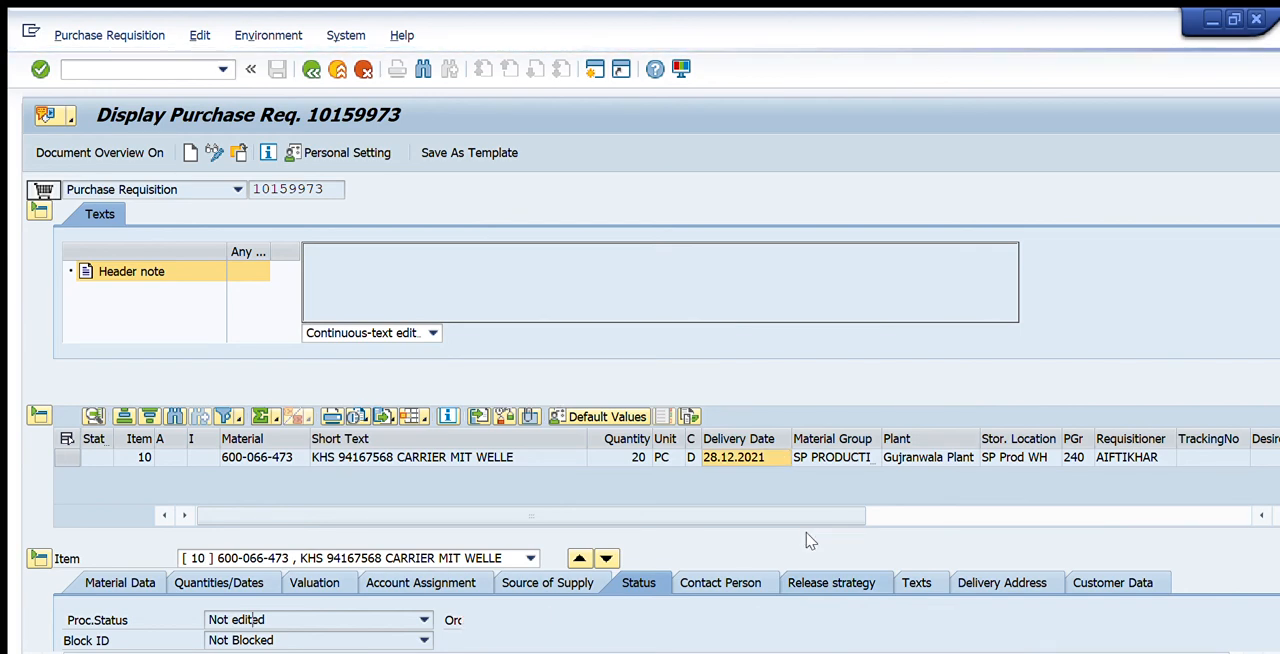
scroll(1271, 420, down, 2)
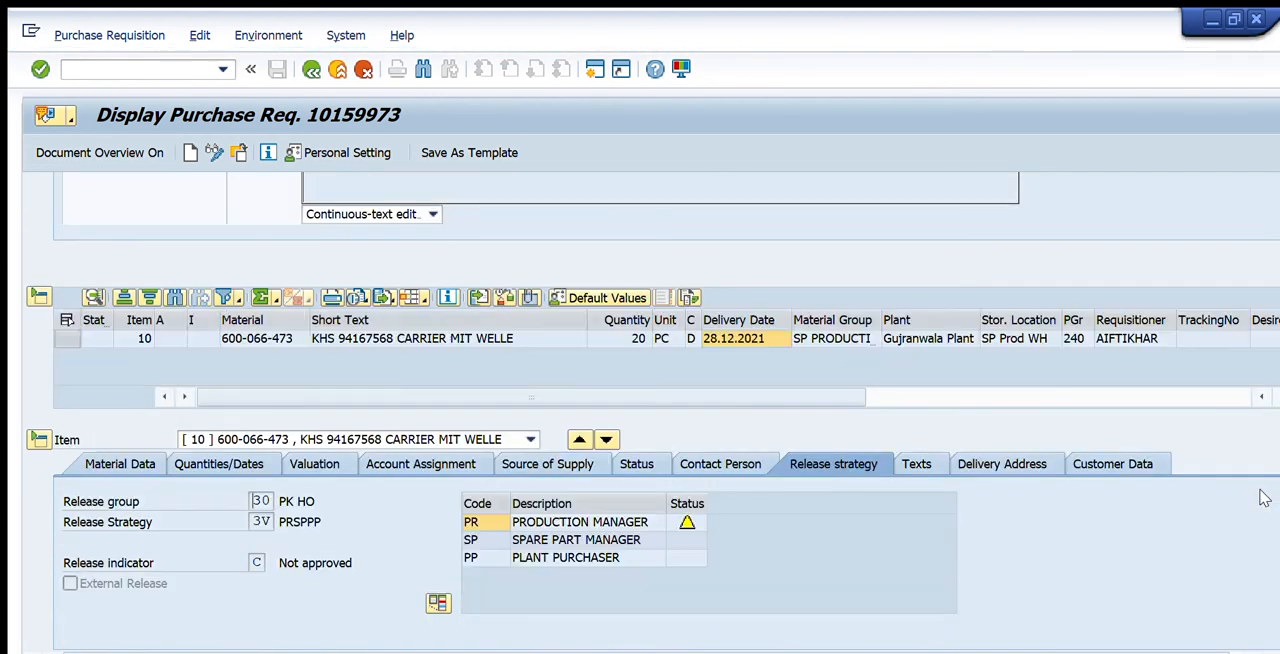